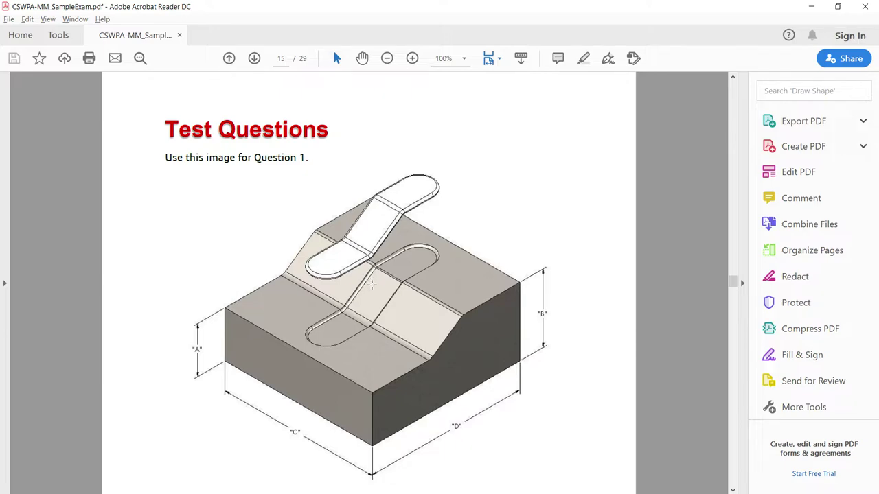
# Scroll past the Question 1 part image on page 15 down to the Cavity Block question on page 16
pyautogui.scroll(1, 372, 284)
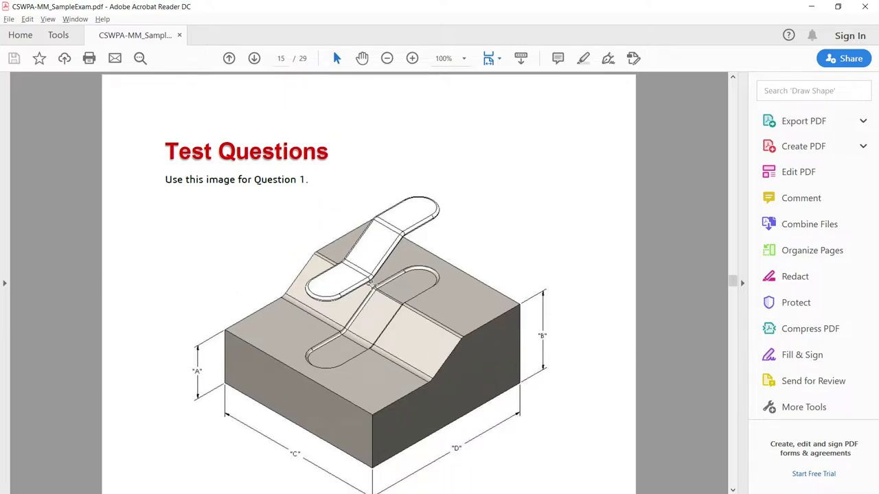
pyautogui.scroll(-1, 372, 292)
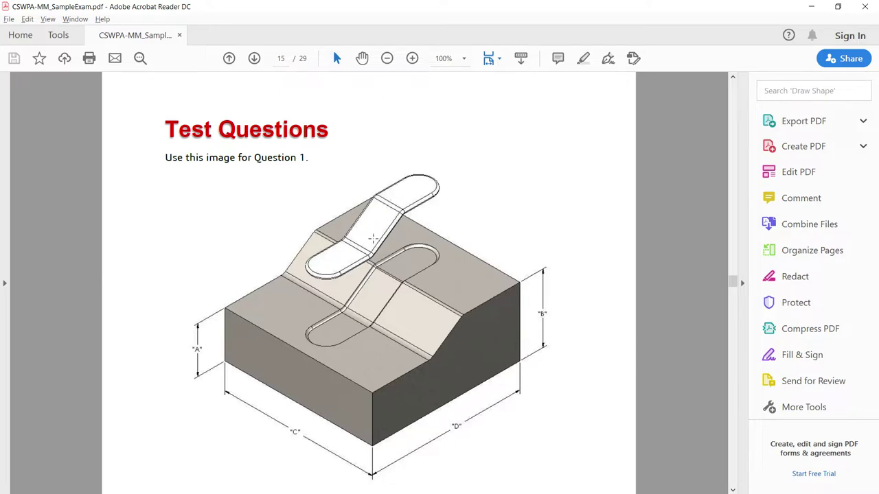
pyautogui.scroll(-1, 367, 349)
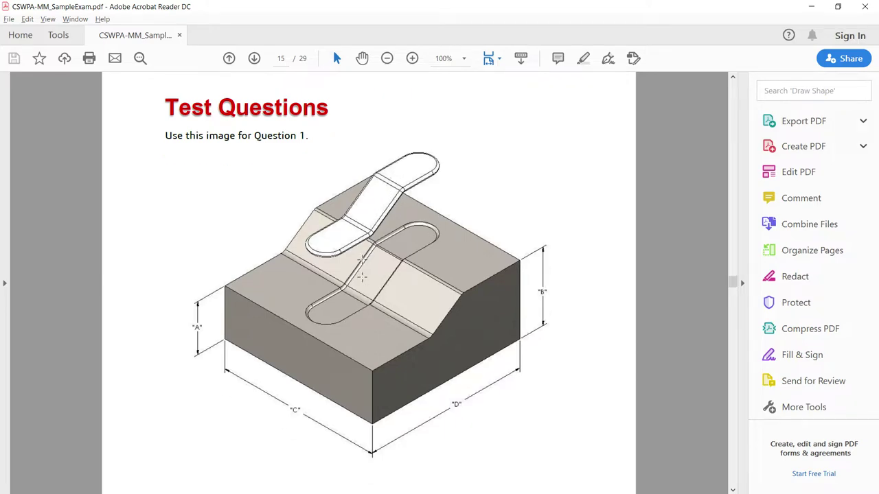
pyautogui.scroll(-2, 372, 212)
pyautogui.scroll(-8, 354, 220)
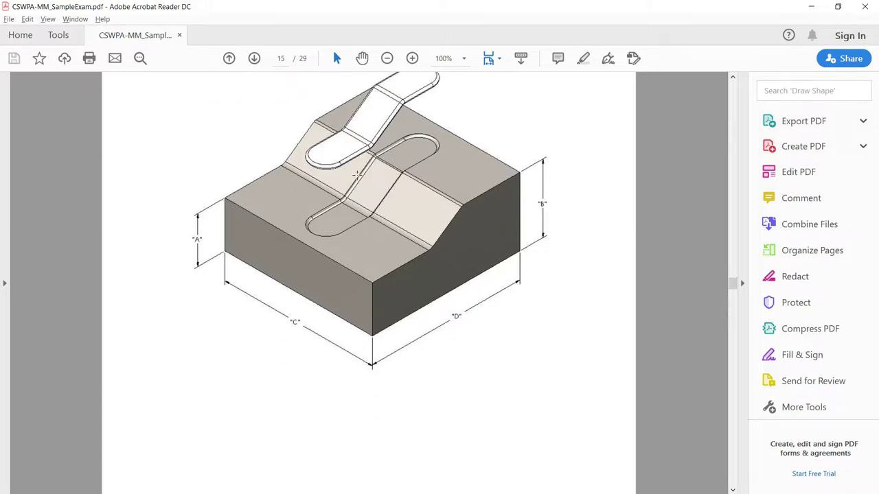
pyautogui.scroll(-17, 350, 224)
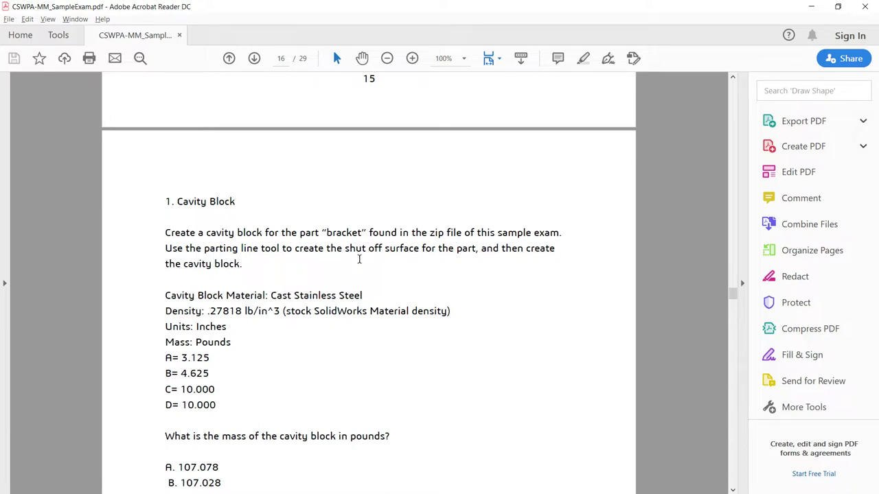
# Read Question 1's cavity block requirements, answer choices and hint, then switch to SOLIDWORKS
pyautogui.scroll(-1, 168, 349)
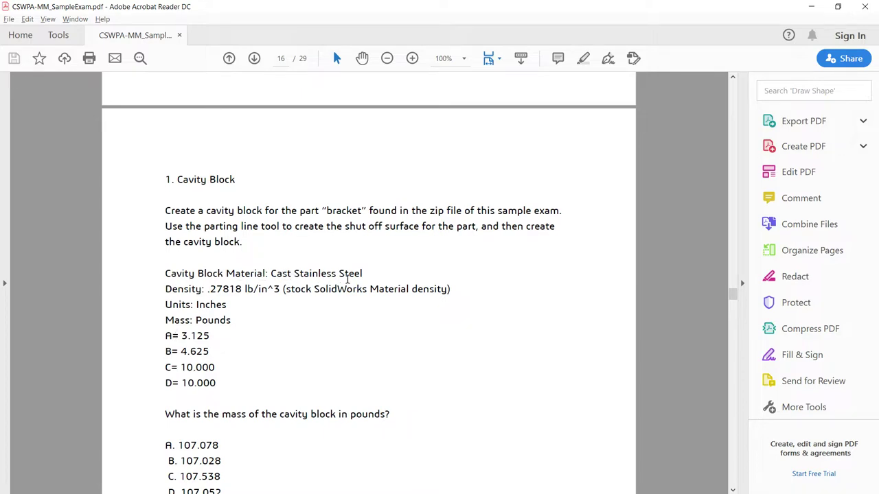
pyautogui.scroll(-4, 202, 364)
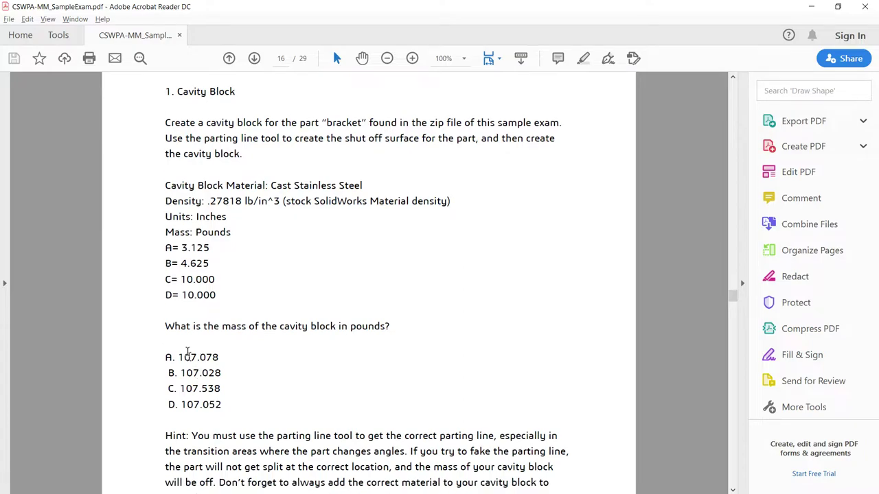
pyautogui.scroll(-1, 189, 384)
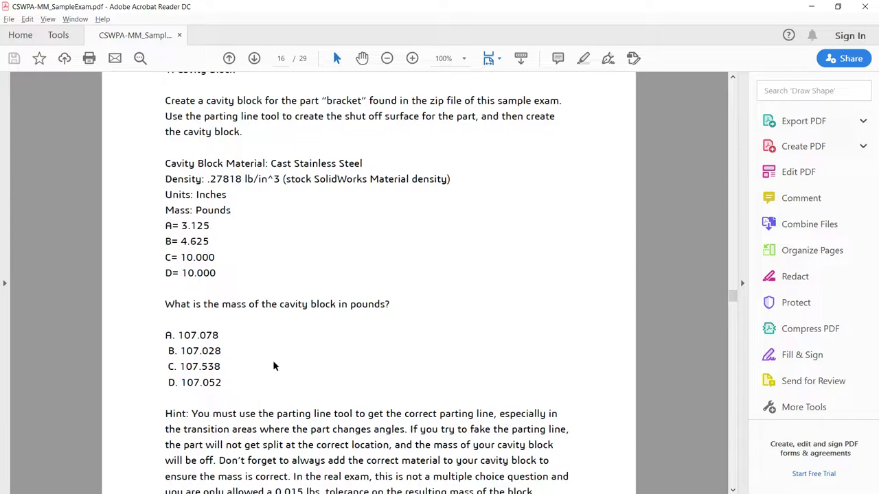
pyautogui.scroll(-5, 272, 366)
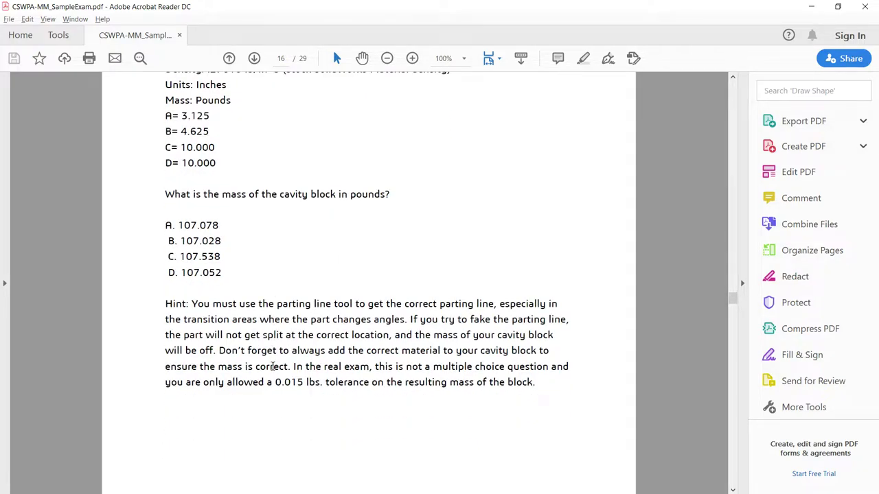
pyautogui.hotkey('alt', 'Tab')
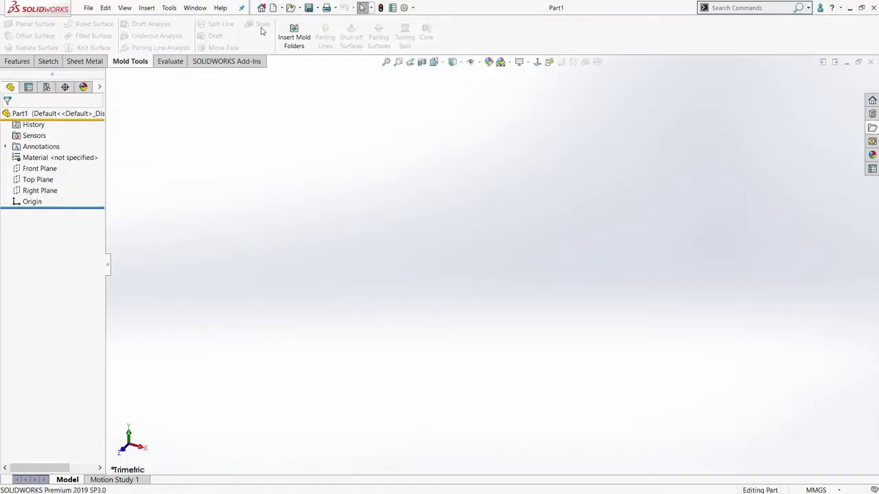
# Open Bracket.x_t from the Mold Tools Sample Exam folder
pyautogui.click(291, 9)
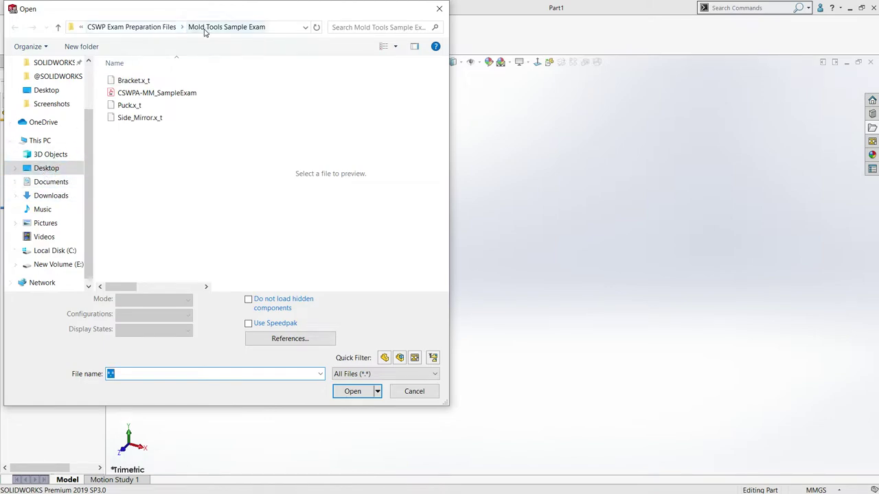
pyautogui.click(132, 80)
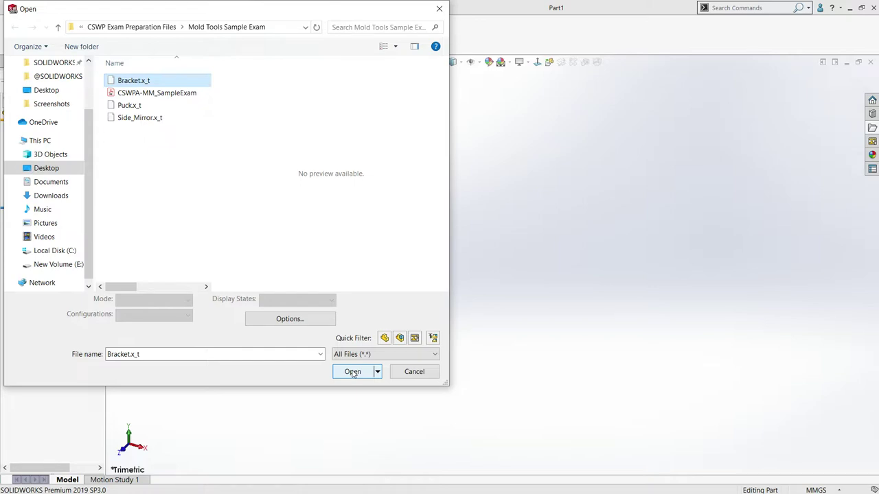
pyautogui.click(352, 371)
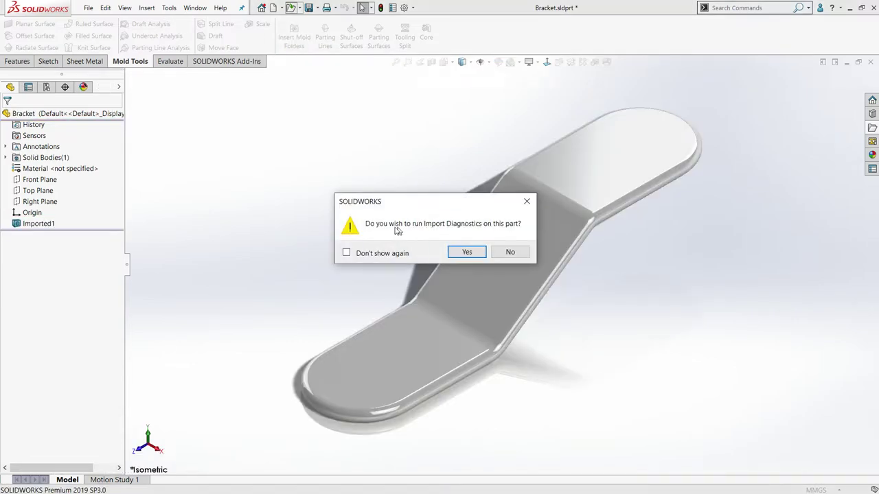
# Decline import diagnostics and feature recognition, keeping the bracket as Imported1
pyautogui.click(508, 252)
pyautogui.click(440, 254)
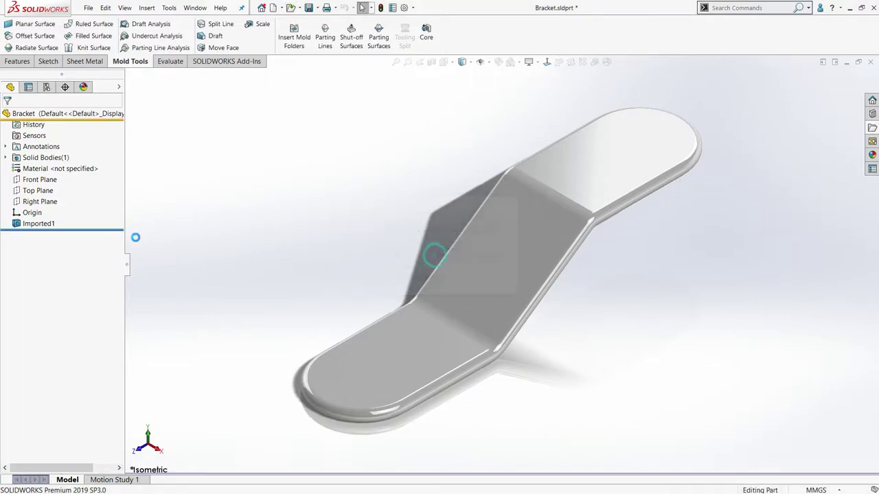
pyautogui.moveTo(300, 261); pyautogui.dragTo(288, 329, button='middle')
# Look over the Evaluate tab, then return to the Mold Tools commands
pyautogui.click(170, 61)
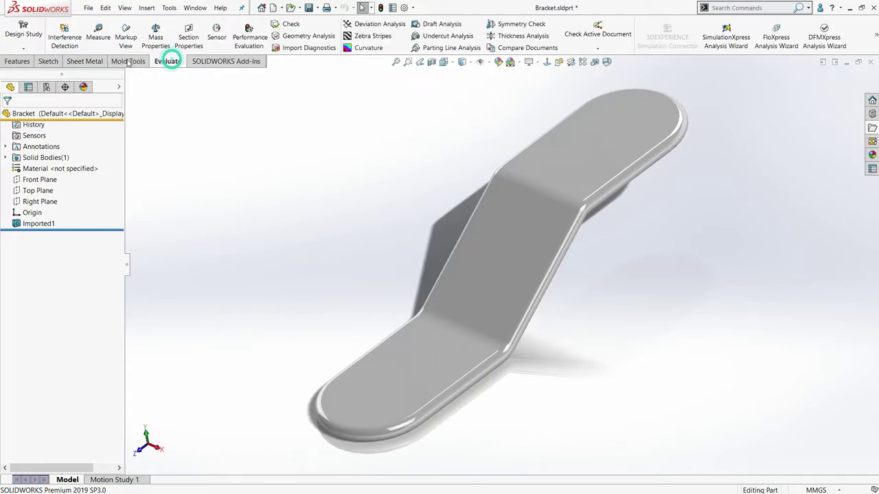
pyautogui.rightClick(92, 61)
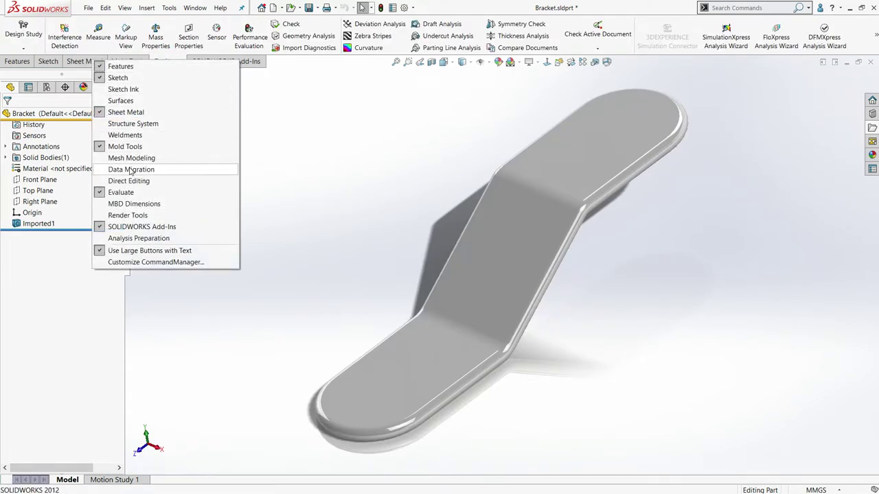
pyautogui.click(270, 146)
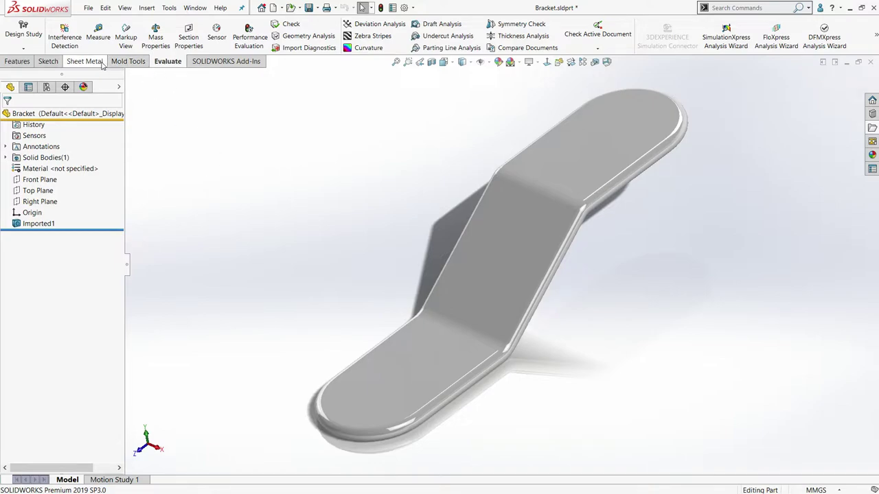
pyautogui.click(134, 63)
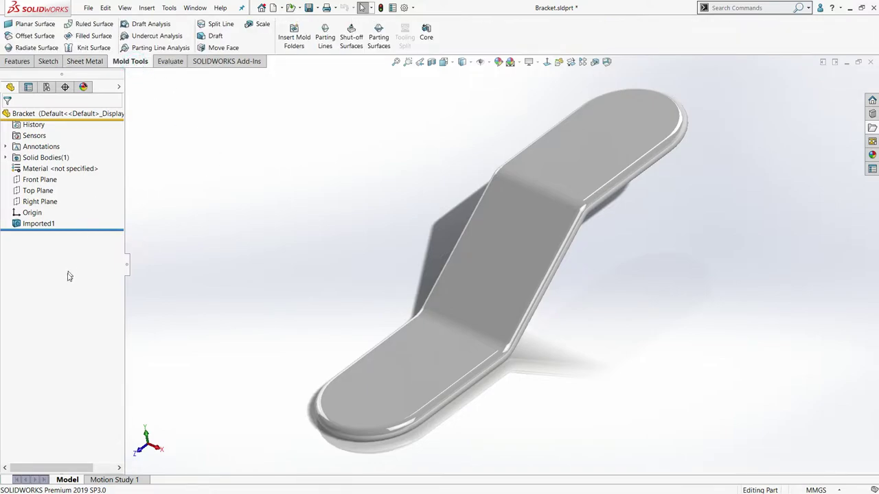
pyautogui.moveTo(466, 352); pyautogui.dragTo(443, 399, button='middle')
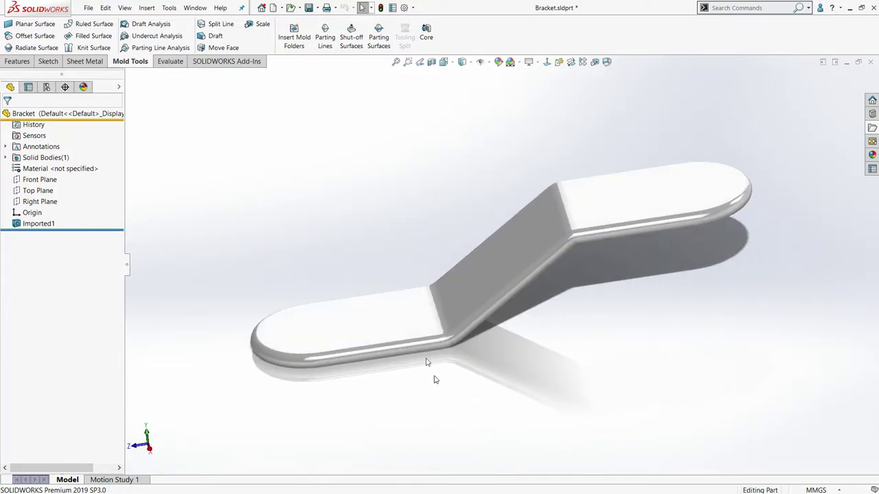
# Start a Parting Line with 0° draft, Top Plane as pull direction, and Split faces enabled
pyautogui.click(325, 41)
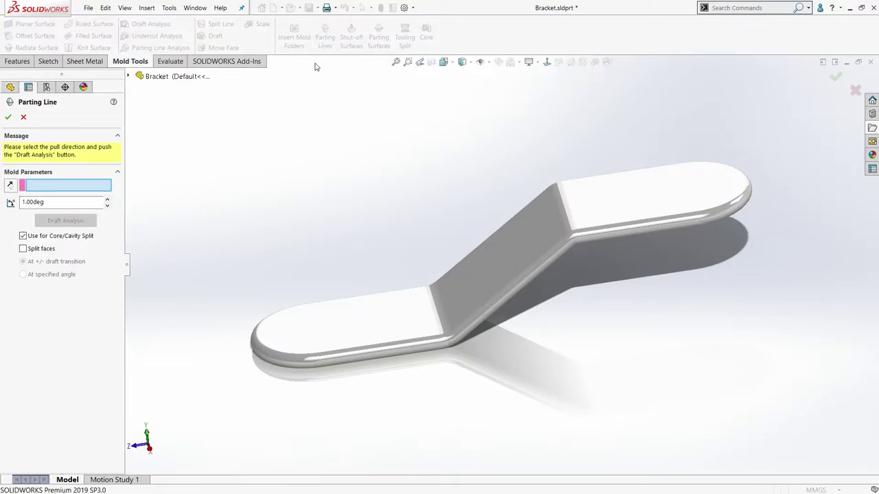
pyautogui.doubleClick(42, 200)
pyautogui.write('0')
pyautogui.click(46, 186)
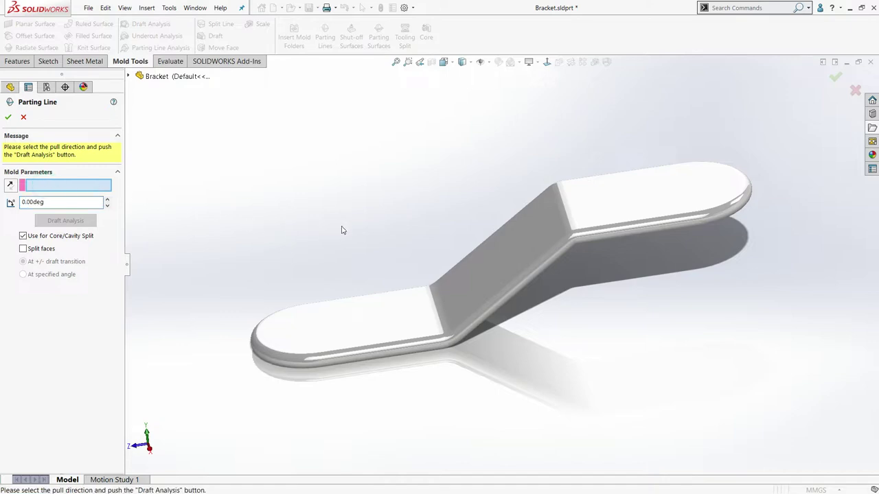
pyautogui.click(127, 77)
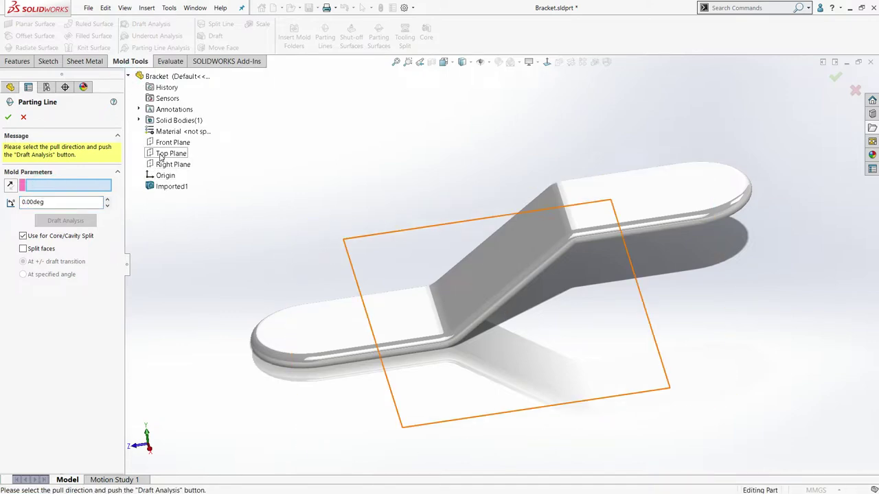
pyautogui.click(160, 154)
pyautogui.moveTo(288, 164); pyautogui.dragTo(445, 252, button='middle')
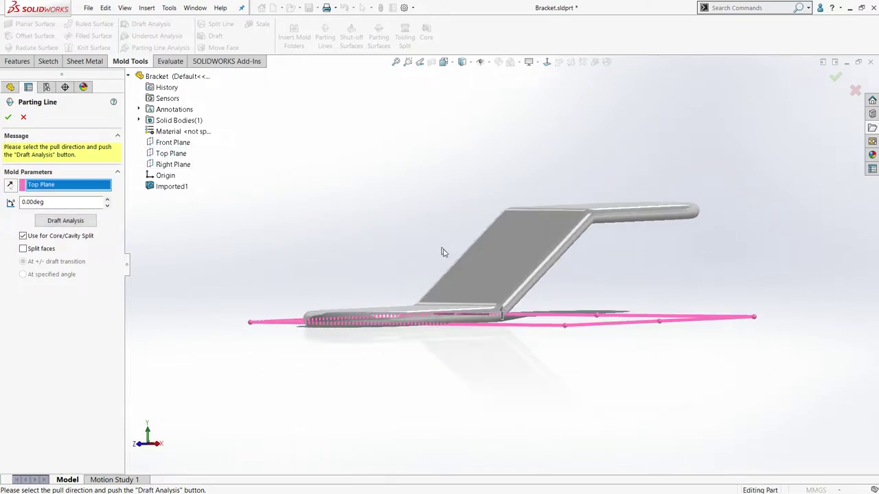
pyautogui.click(23, 249)
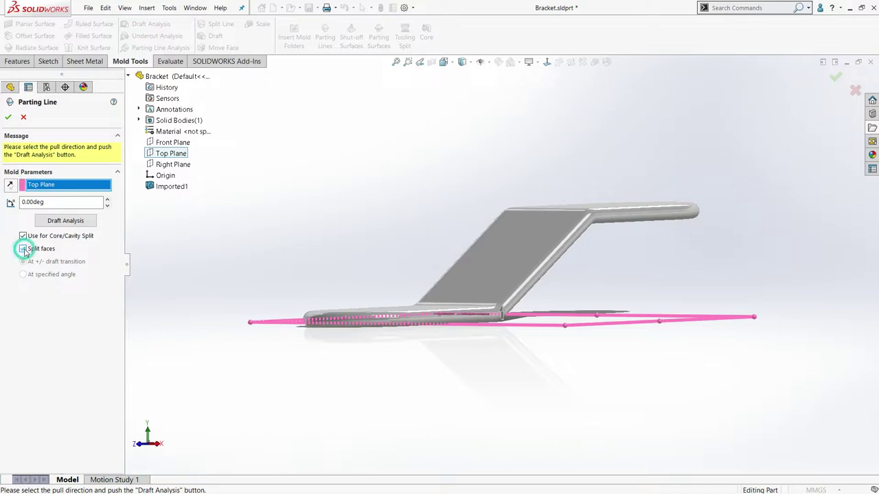
# Run Draft Analysis and orbit around the coloured bracket to inspect its faces
pyautogui.click(65, 220)
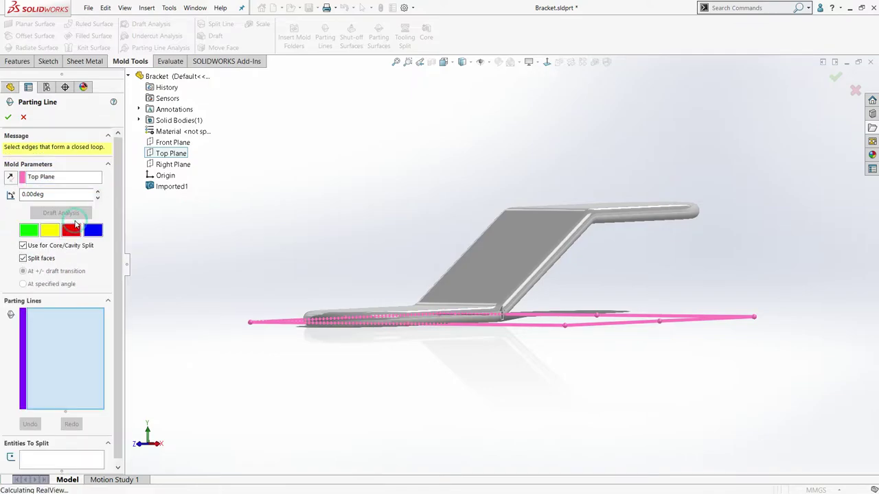
pyautogui.moveTo(316, 225); pyautogui.dragTo(320, 280, button='middle')
pyautogui.scroll(-5, 383, 390)
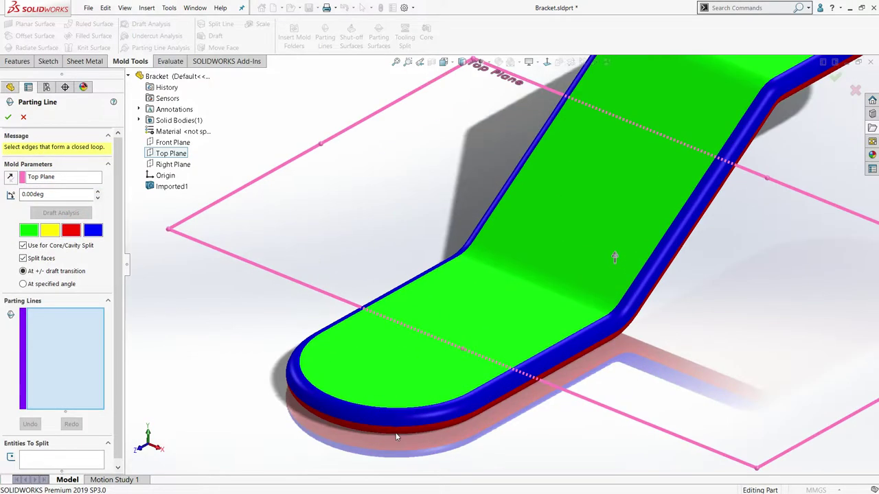
pyautogui.moveTo(394, 432); pyautogui.dragTo(366, 373, button='middle')
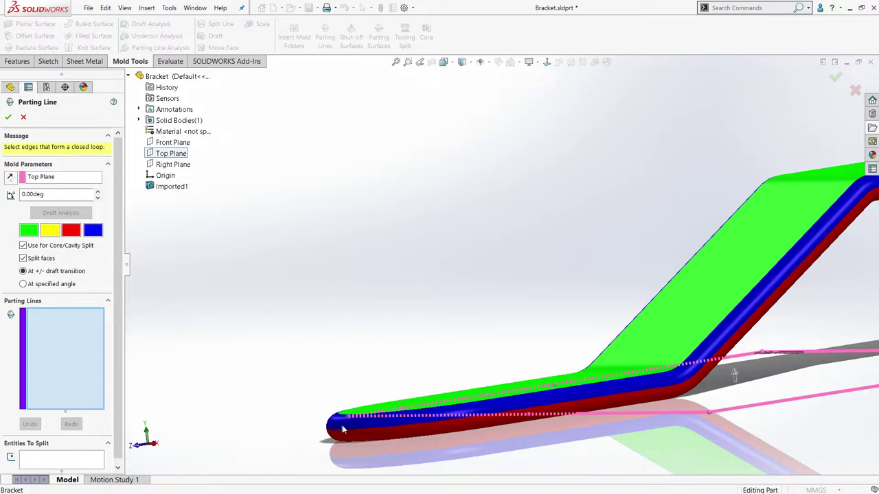
pyautogui.hotkey('ctrl', '7')
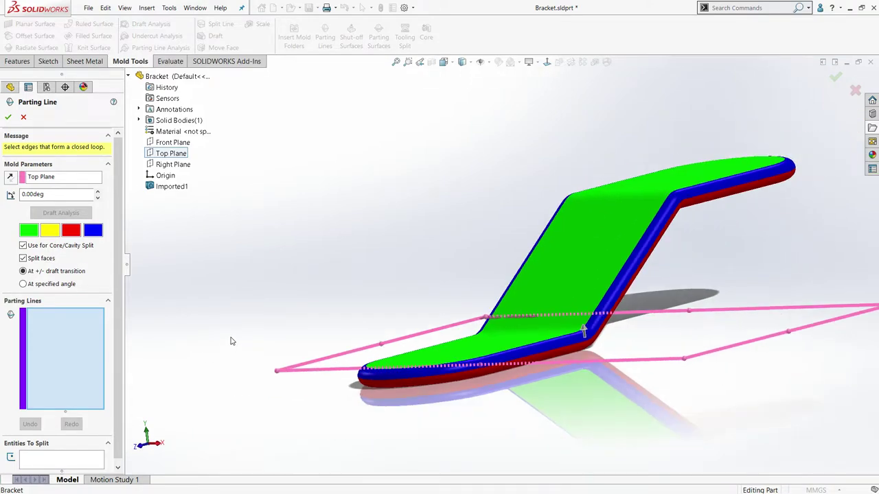
pyautogui.moveTo(285, 401)
pyautogui.mouseDown(button='middle')
pyautogui.moveTo(295, 408)
pyautogui.moveTo(313, 397)
pyautogui.moveTo(300, 403)
pyautogui.mouseUp(button='middle')
pyautogui.scroll(-3, 456, 308)
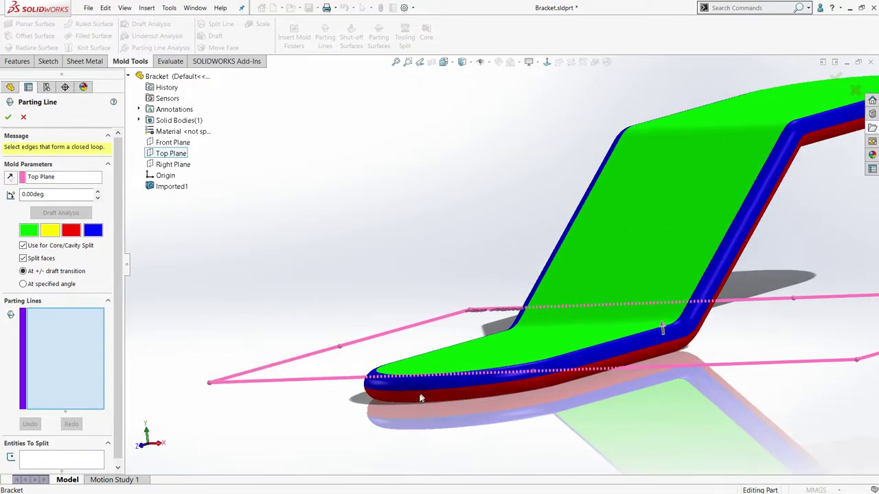
# Select the bracket's bottom edges and upper edge to begin the parting line chain
pyautogui.click(412, 391)
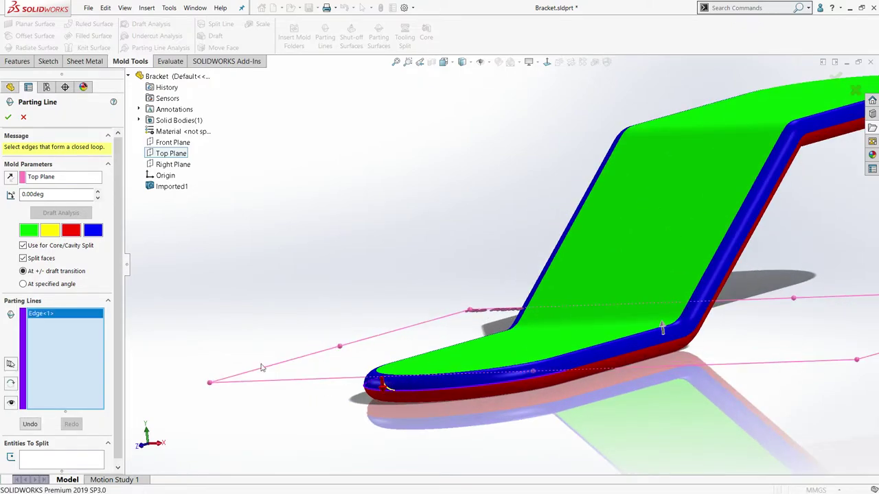
pyautogui.click(10, 364)
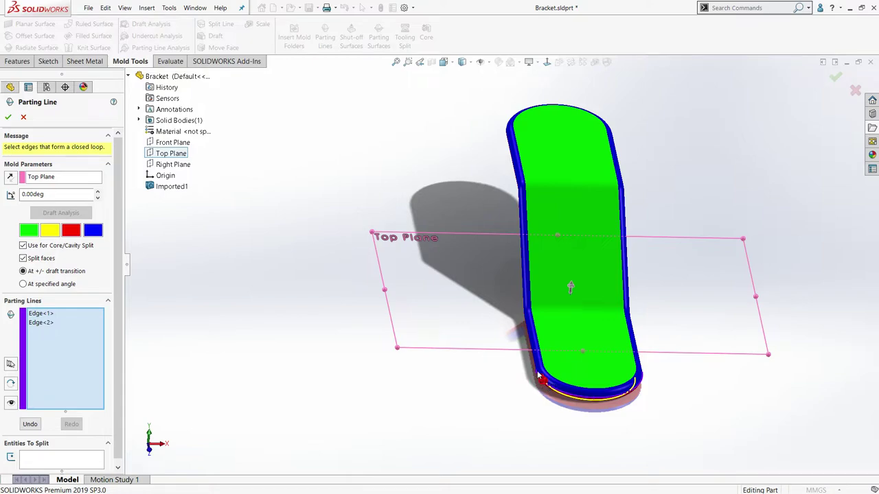
pyautogui.scroll(-3, 537, 373)
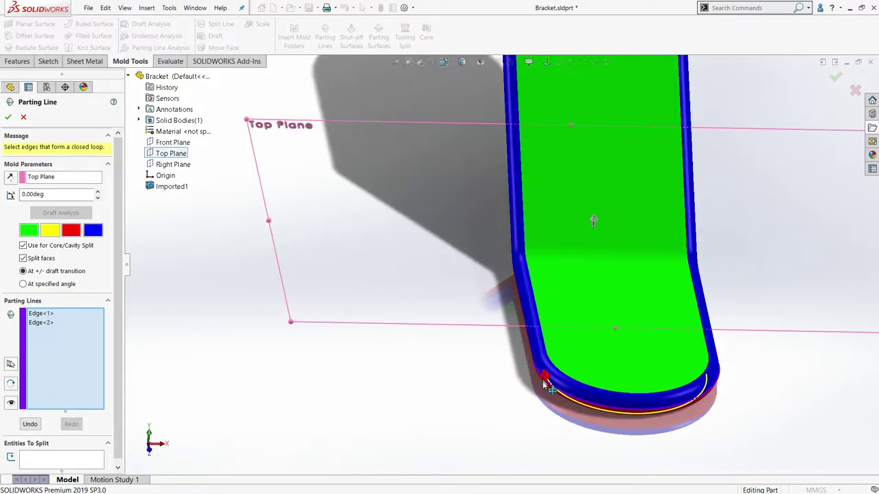
pyautogui.moveTo(517, 389); pyautogui.dragTo(564, 372, button='middle')
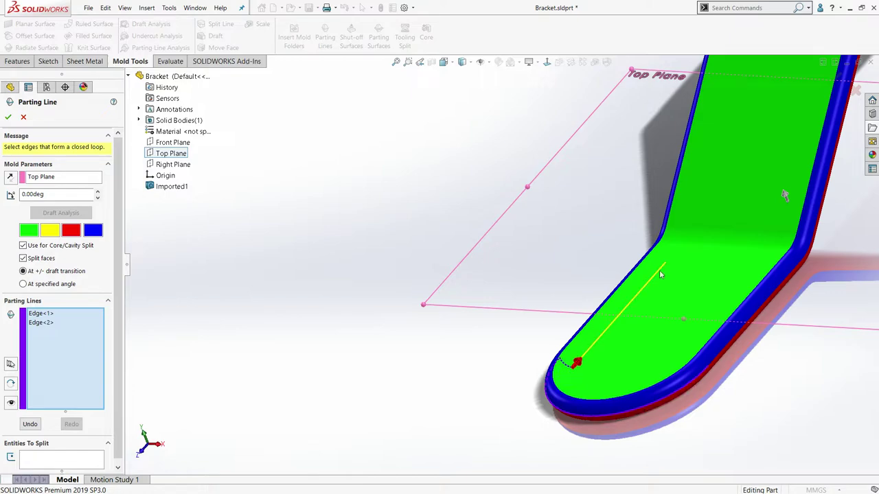
pyautogui.moveTo(666, 257); pyautogui.dragTo(705, 324, button='middle')
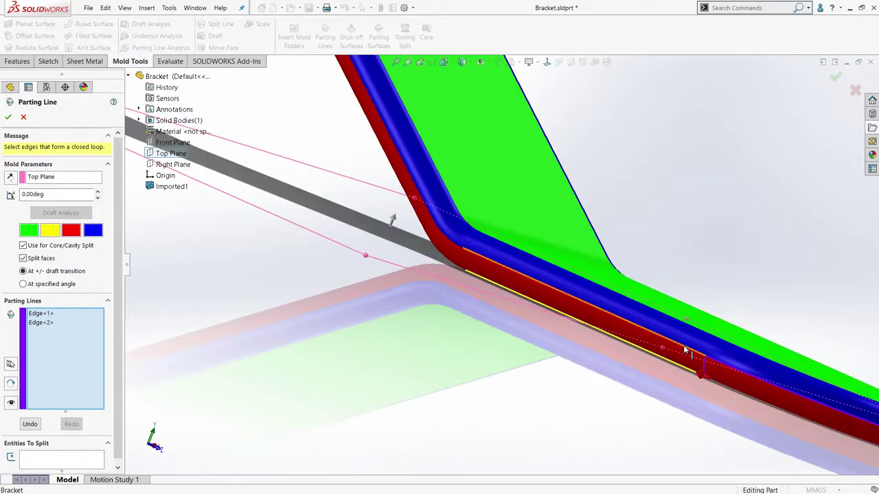
pyautogui.click(686, 352)
pyautogui.moveTo(557, 373); pyautogui.dragTo(358, 260, button='middle')
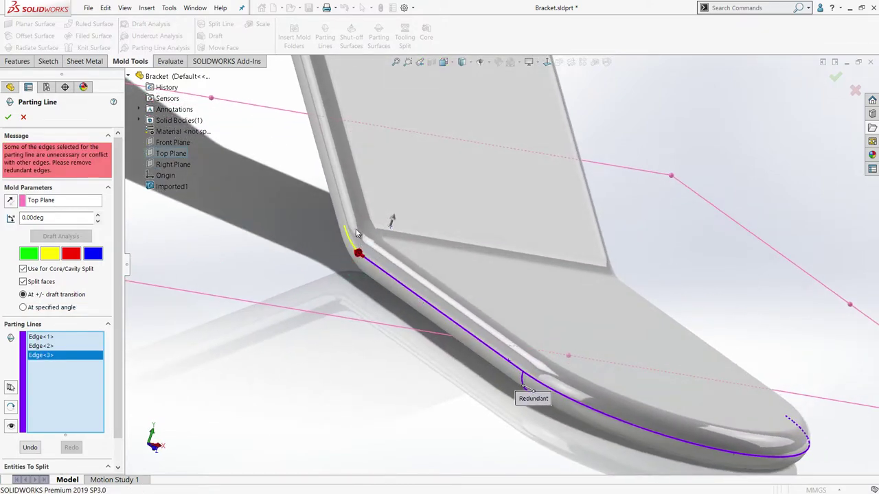
pyautogui.click(351, 242)
pyautogui.click(336, 232)
pyautogui.moveTo(336, 232); pyautogui.dragTo(396, 198, button='middle')
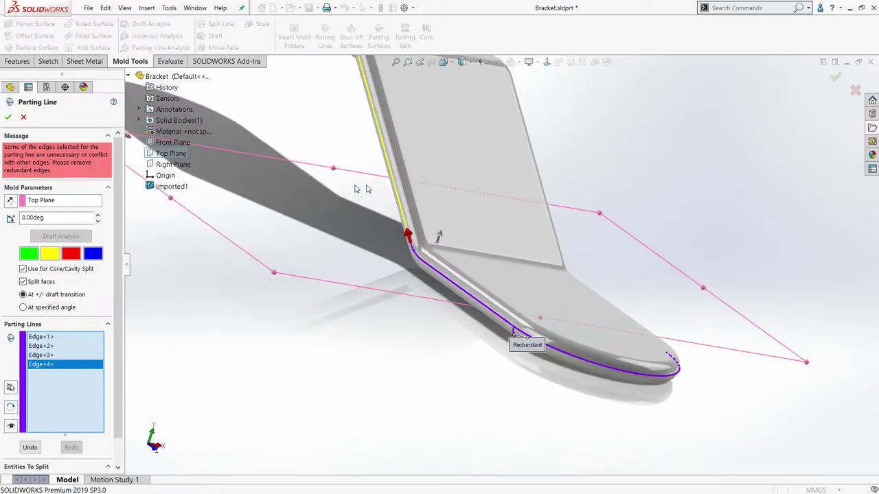
pyautogui.click(400, 204)
# Extend the edge chain around the bend, rounded end, long arm and long lower edge
pyautogui.scroll(3, 400, 204)
pyautogui.scroll(-8, 509, 206)
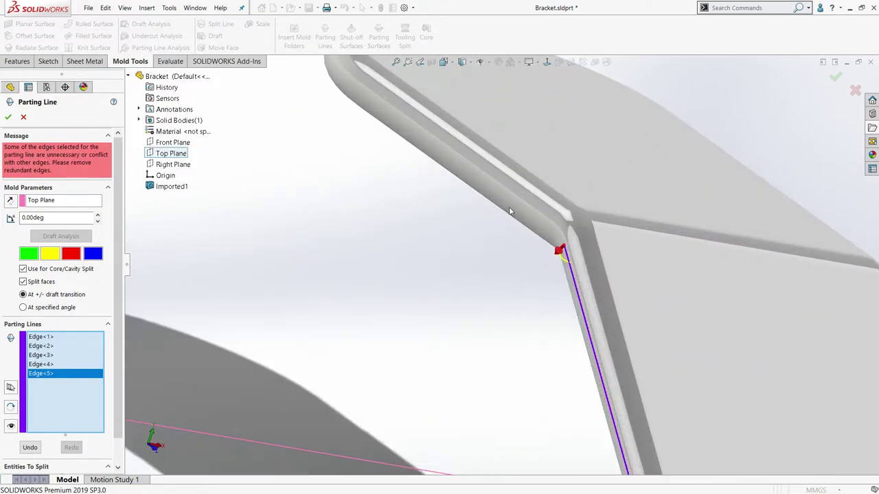
pyautogui.click(571, 254)
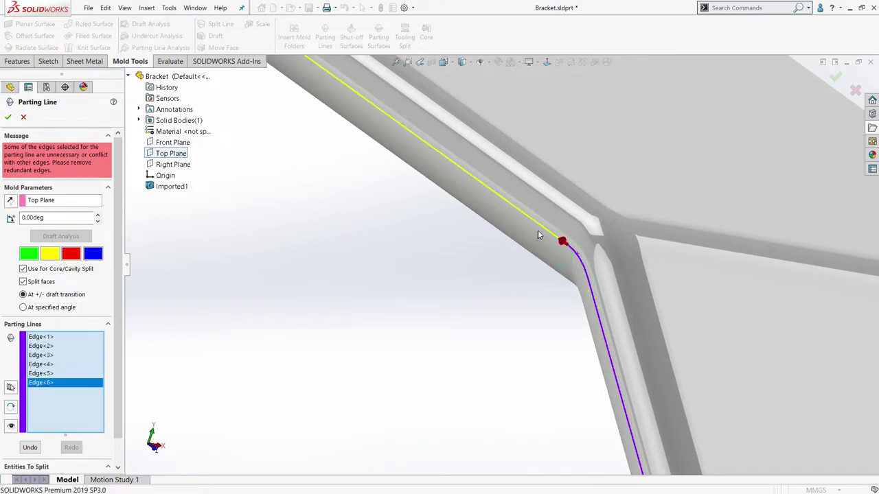
pyautogui.click(546, 237)
pyautogui.scroll(3, 484, 186)
pyautogui.scroll(-3, 447, 210)
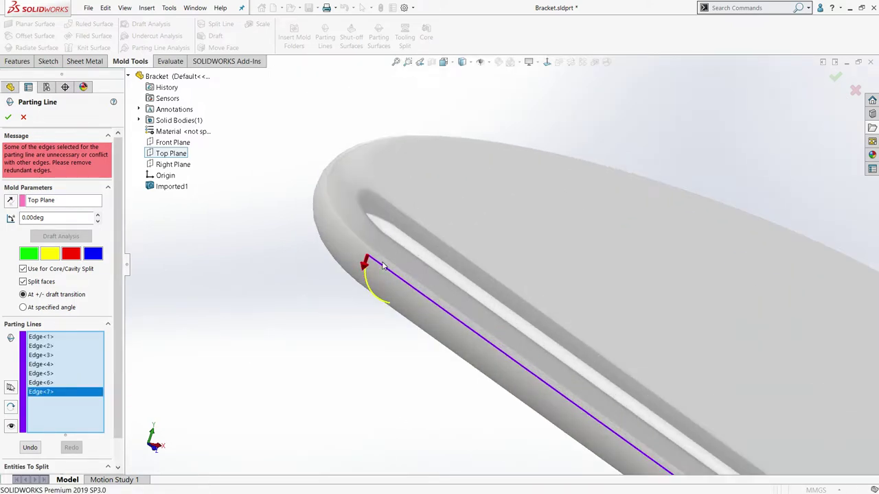
pyautogui.click(339, 233)
pyautogui.scroll(3, 589, 241)
pyautogui.moveTo(591, 242); pyautogui.dragTo(464, 284, button='middle')
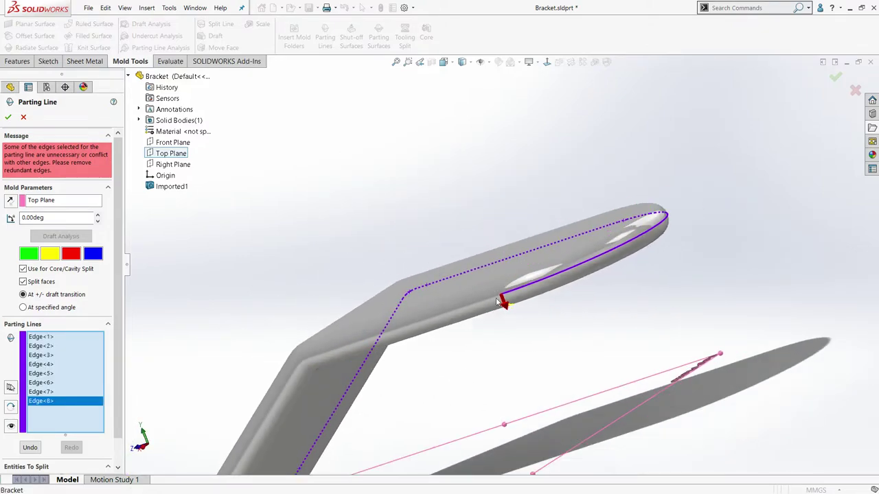
pyautogui.click(465, 307)
pyautogui.moveTo(465, 307); pyautogui.dragTo(465, 274, button='middle')
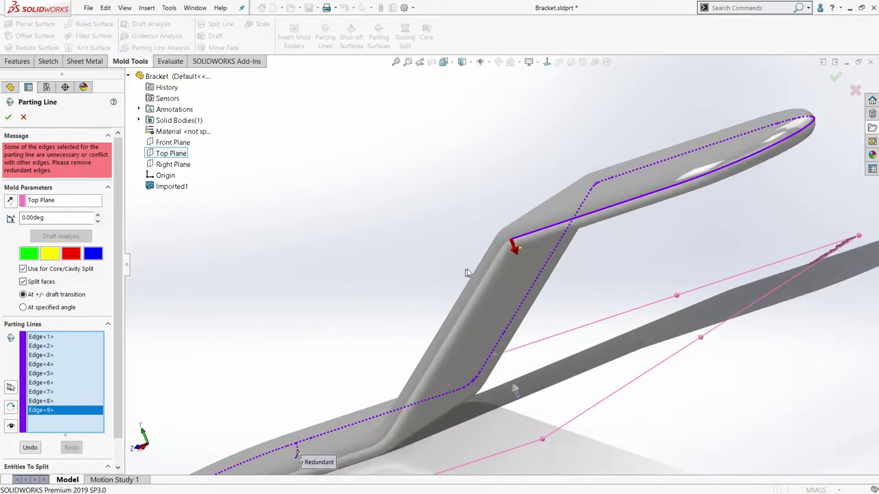
pyautogui.scroll(-4, 502, 252)
pyautogui.click(514, 250)
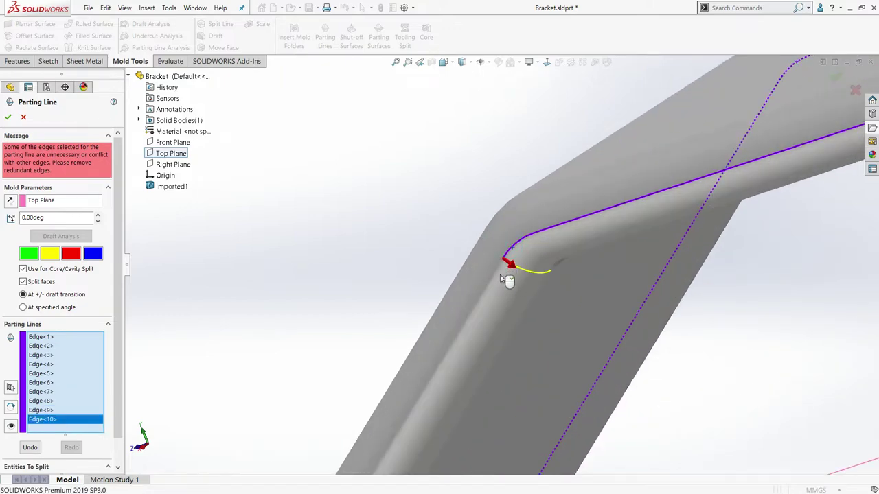
pyautogui.click(512, 268)
pyautogui.click(493, 279)
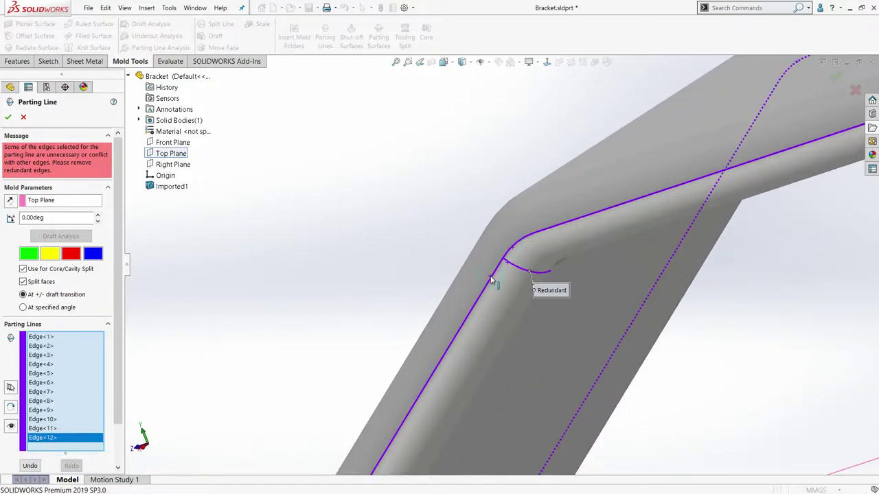
pyautogui.scroll(3, 515, 271)
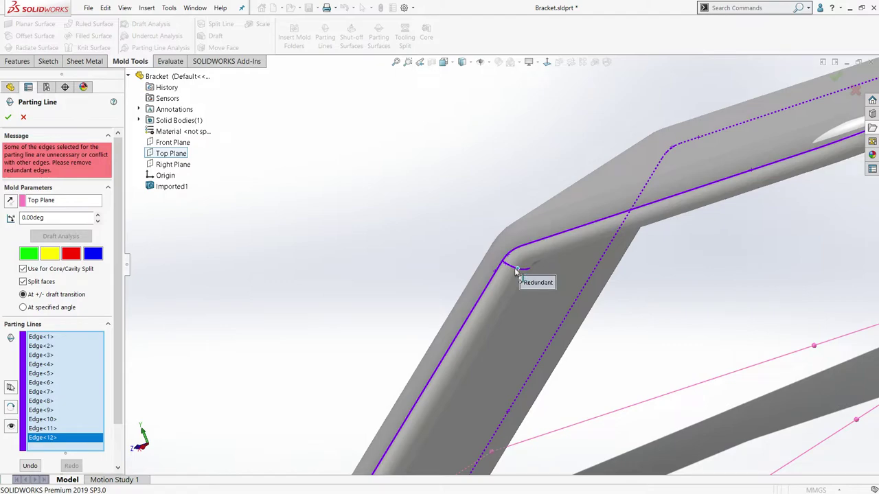
# Remove Edge<11> and Edge<13> from the Parting Lines list and add the lower bend edges
pyautogui.click(44, 429)
pyautogui.rightClick(46, 428)
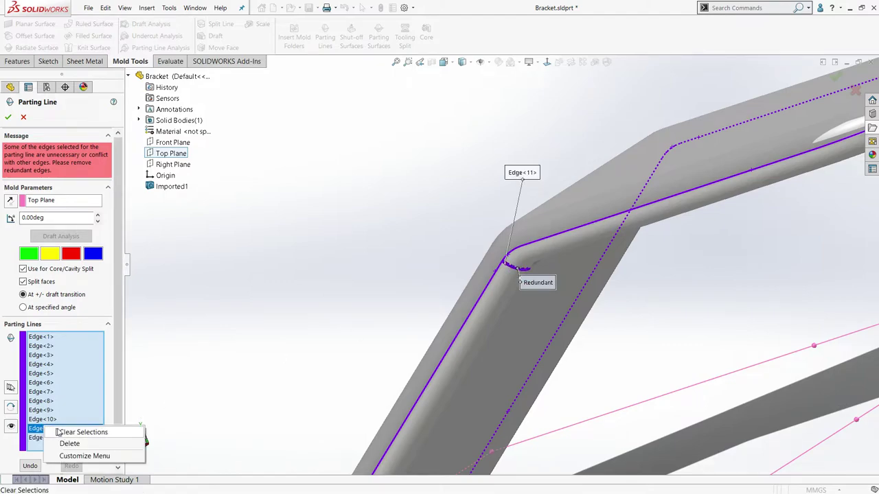
pyautogui.click(70, 443)
pyautogui.moveTo(374, 360); pyautogui.dragTo(443, 345, button='middle')
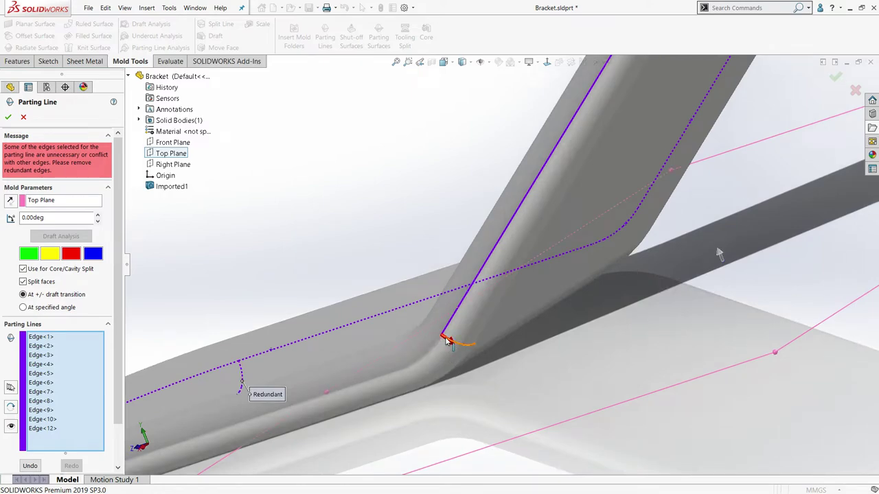
pyautogui.click(445, 342)
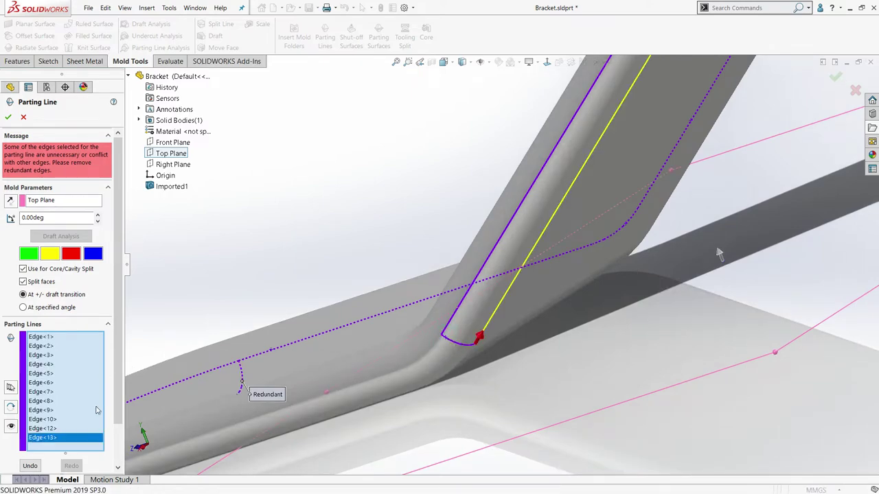
pyautogui.click(49, 439)
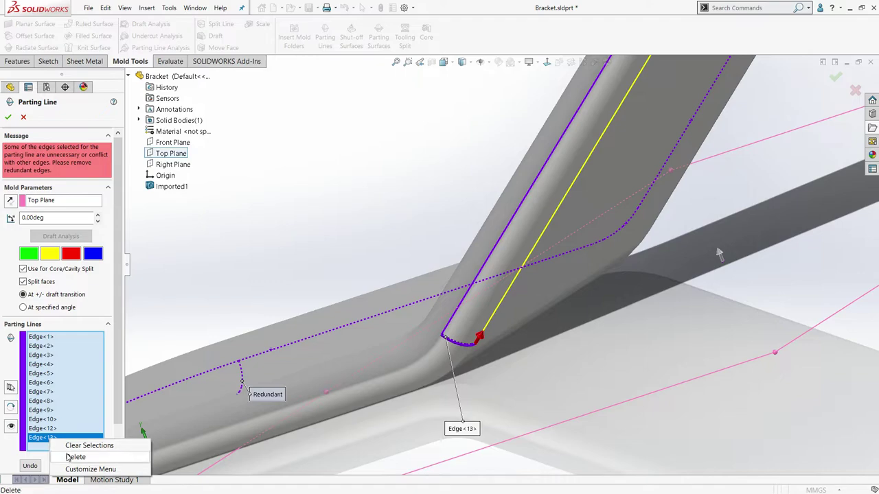
pyautogui.click(73, 457)
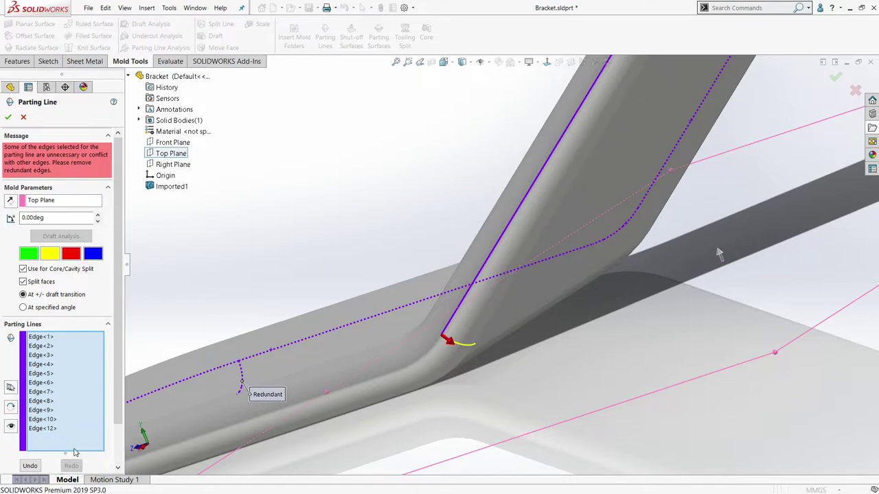
pyautogui.click(428, 349)
pyautogui.click(434, 351)
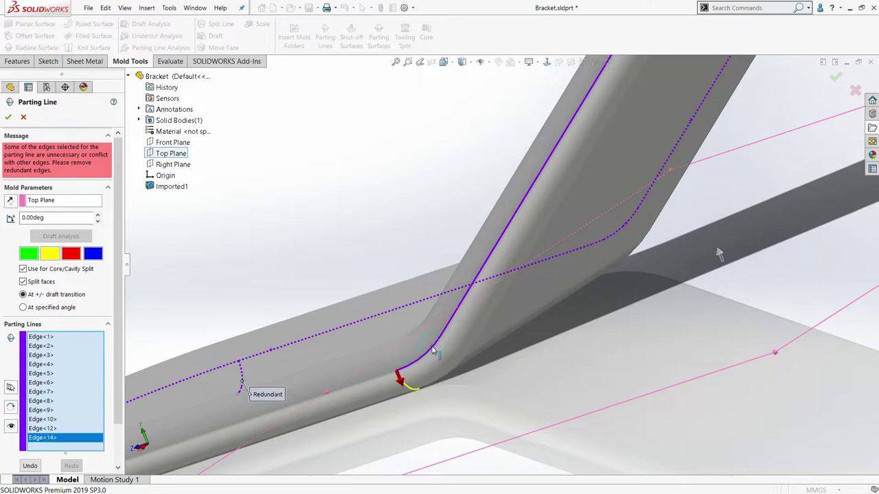
pyautogui.click(380, 386)
# Drop the redundant edge at the rounded end so the parting line reports complete
pyautogui.moveTo(373, 383); pyautogui.dragTo(593, 217, button='middle')
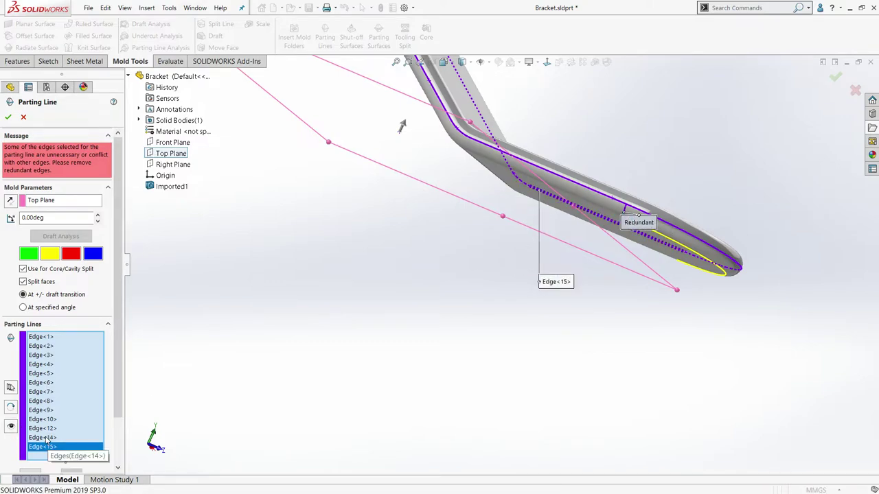
pyautogui.scroll(-3, 617, 224)
pyautogui.moveTo(520, 282); pyautogui.dragTo(421, 327, button='middle')
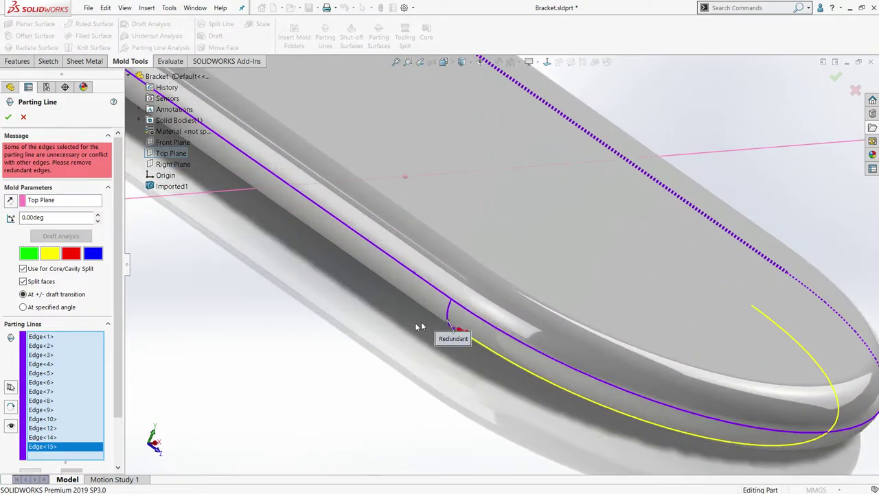
pyautogui.rightClick(475, 340)
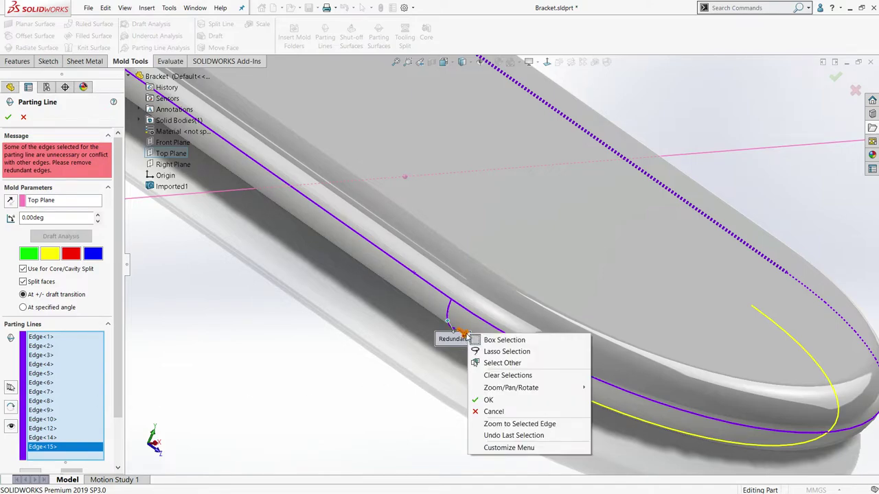
pyautogui.click(465, 338)
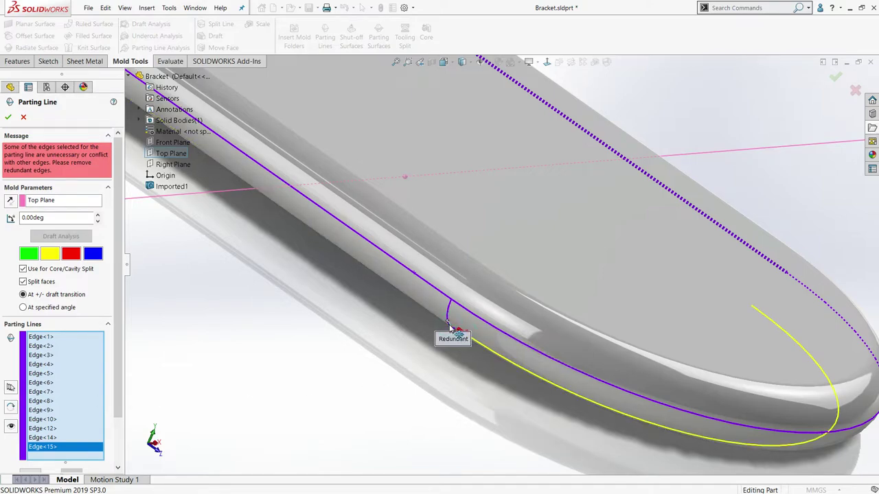
pyautogui.click(465, 335)
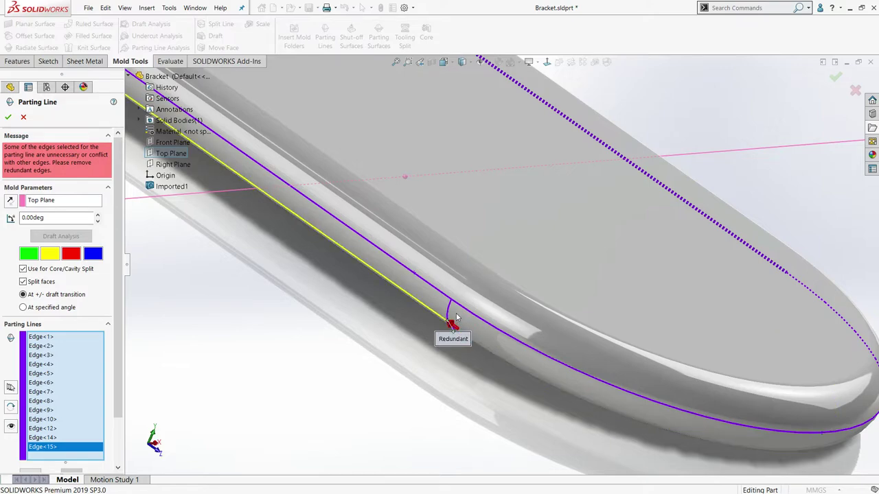
pyautogui.click(448, 315)
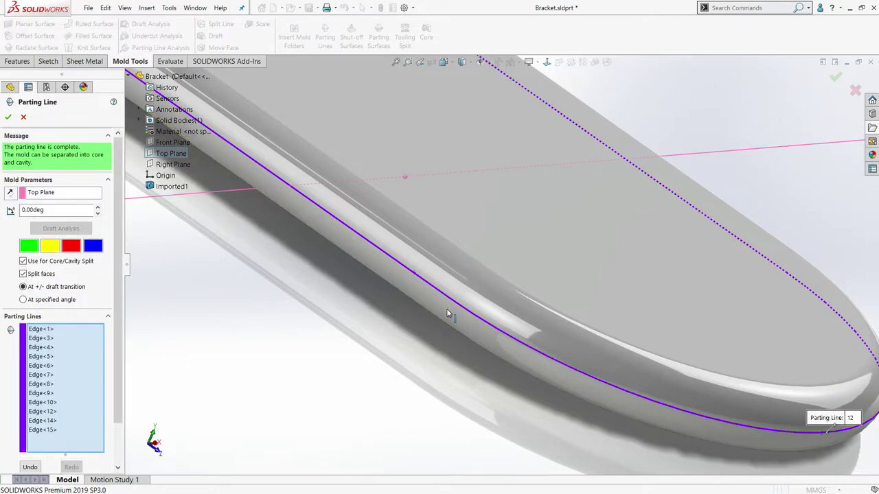
# Accept the parting line to create Parting Line1 and orbit to inspect it around the bracket
pyautogui.scroll(5, 427, 350)
pyautogui.moveTo(416, 355); pyautogui.dragTo(339, 351, button='middle')
pyautogui.scroll(3, 353, 308)
pyautogui.moveTo(353, 308); pyautogui.dragTo(508, 203, button='middle')
pyautogui.scroll(-5, 515, 194)
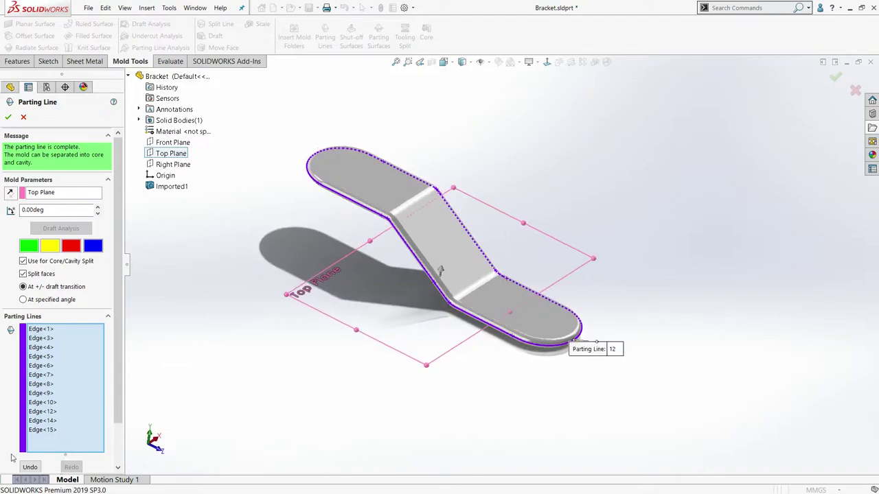
pyautogui.scroll(-2, 118, 353)
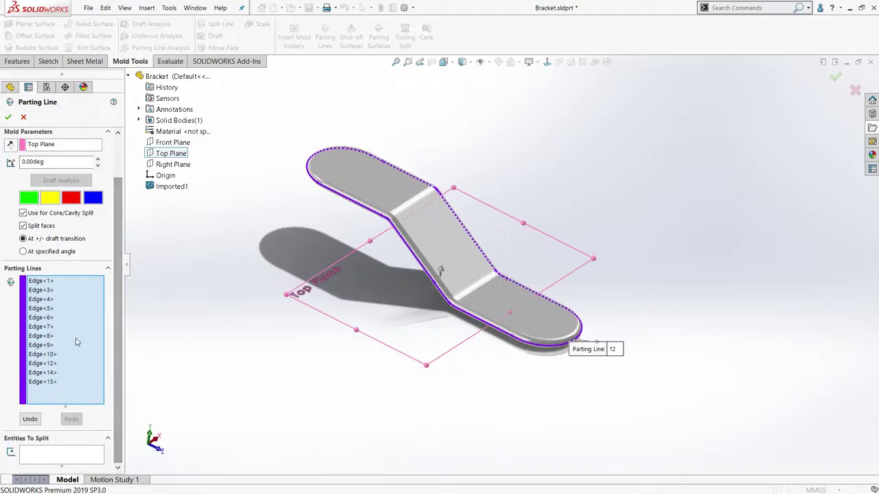
pyautogui.click(8, 117)
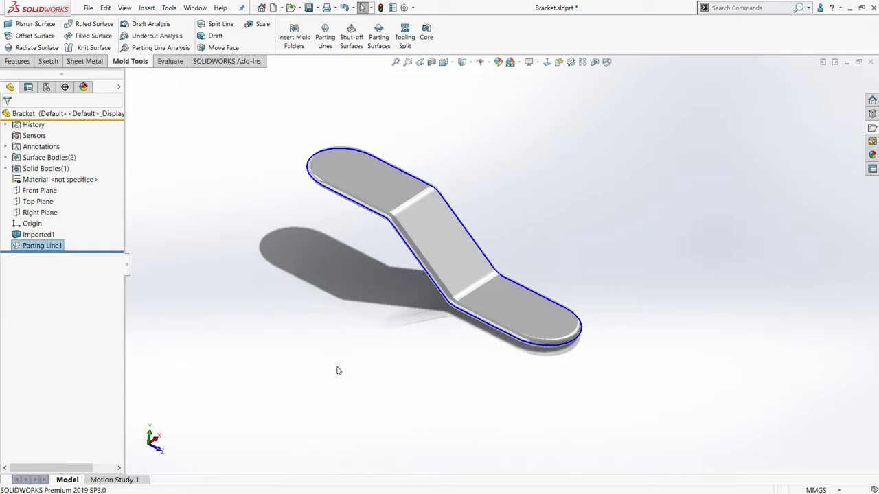
pyautogui.moveTo(249, 355); pyautogui.dragTo(392, 312, button='middle')
pyautogui.scroll(-2, 420, 369)
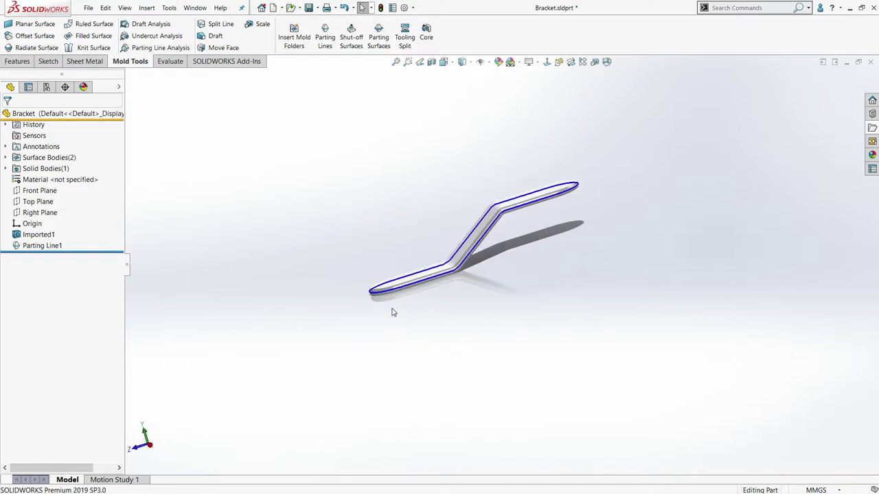
pyautogui.moveTo(461, 224); pyautogui.dragTo(469, 256, button='middle')
pyautogui.click(270, 150)
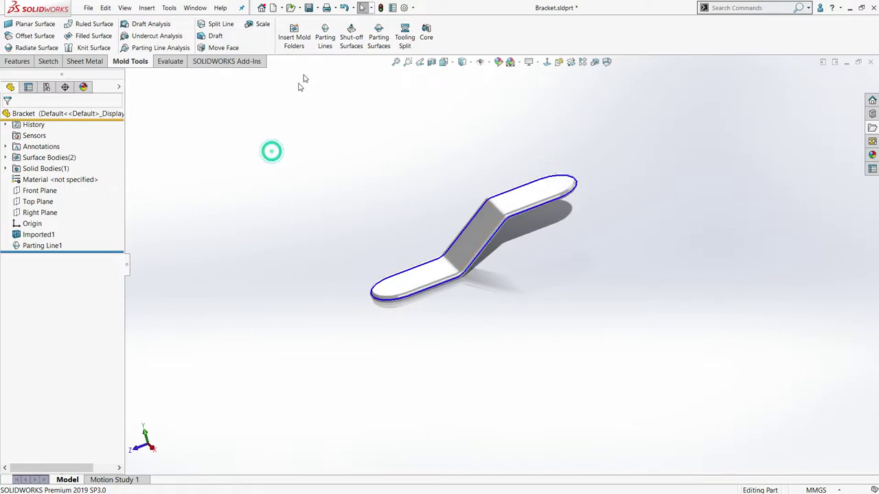
# Make an assembly from the part, saving it as Bracket and rebuilding before insertion
pyautogui.click(282, 7)
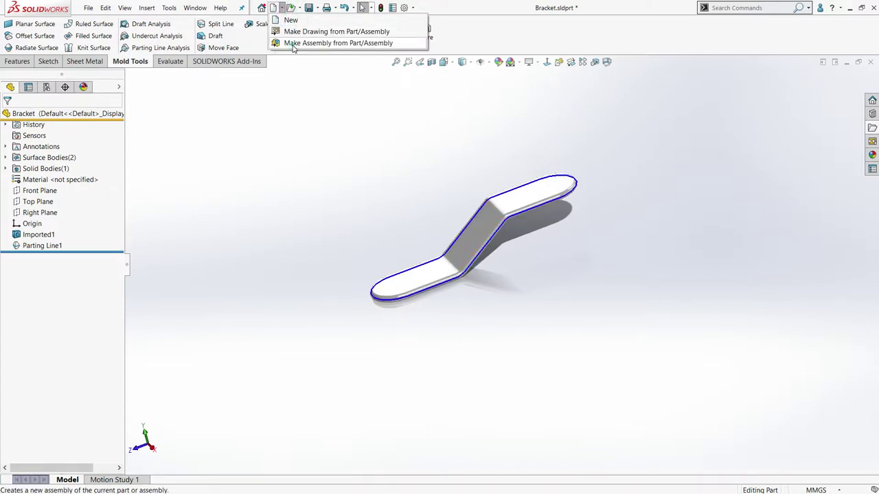
pyautogui.click(294, 43)
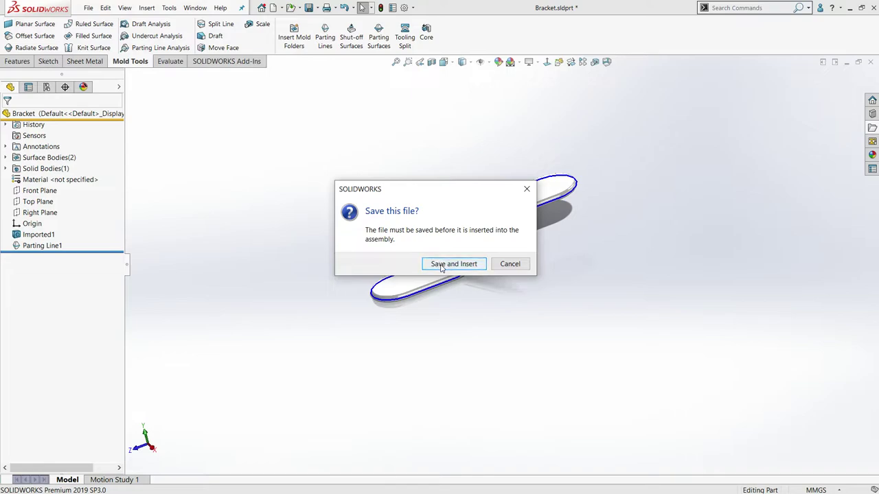
pyautogui.click(440, 265)
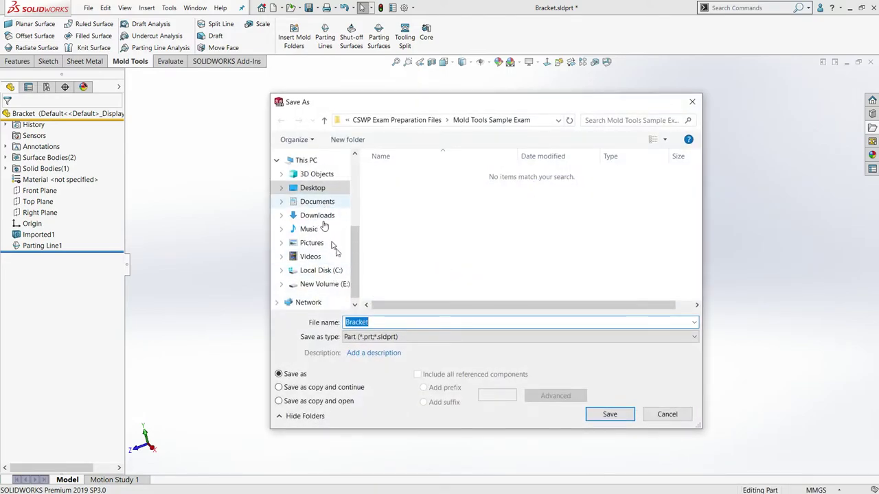
pyautogui.click(589, 415)
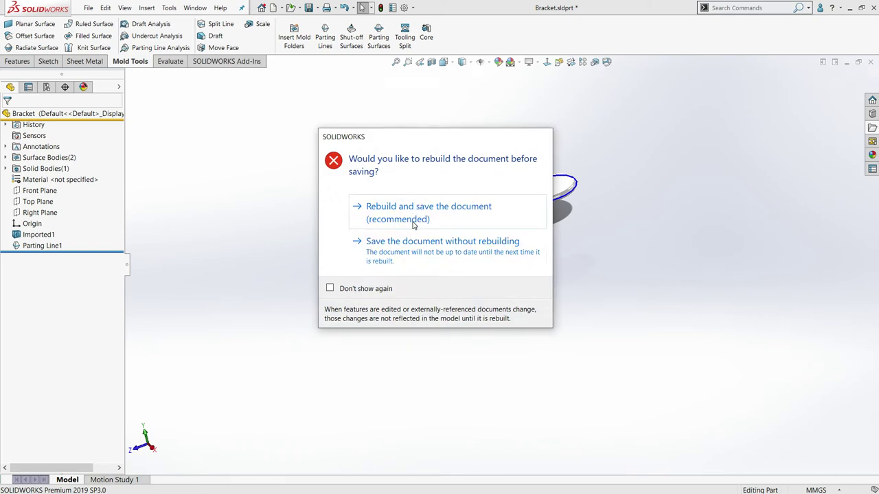
pyautogui.click(413, 220)
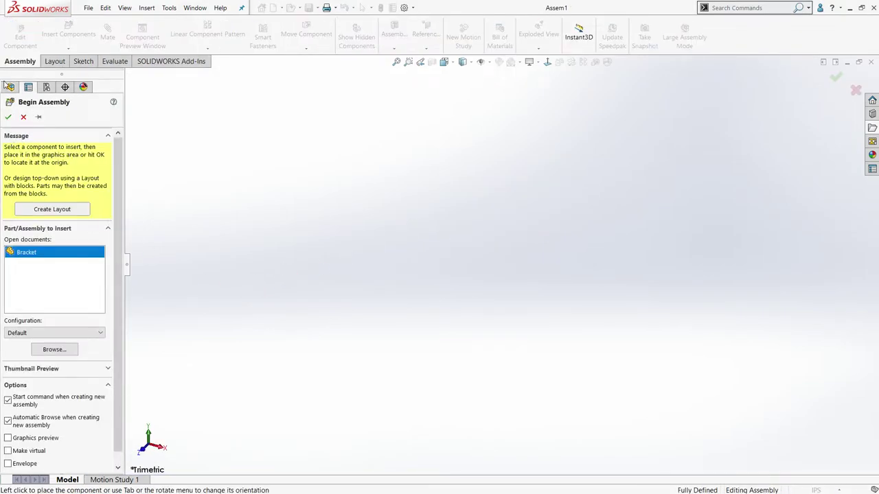
# Fix Bracket<1> at the Assem1 origin and orbit to inspect it
pyautogui.click(8, 118)
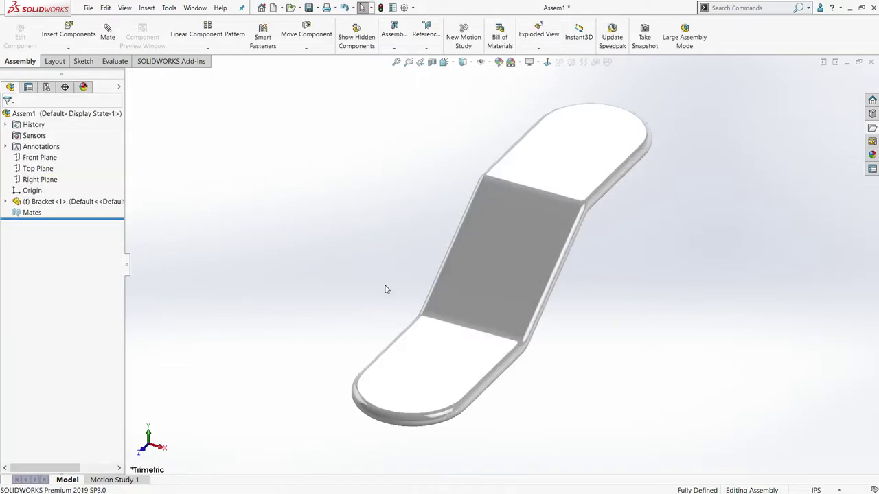
pyautogui.click(471, 62)
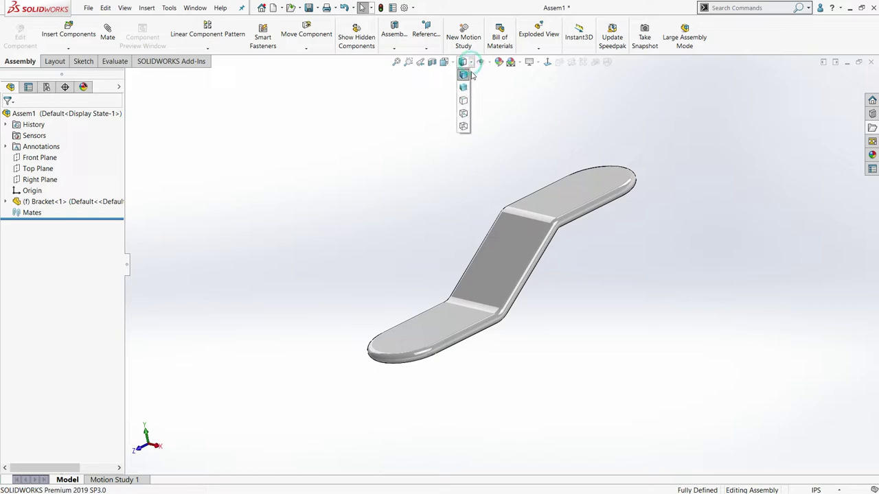
pyautogui.moveTo(393, 192); pyautogui.dragTo(353, 168, button='middle')
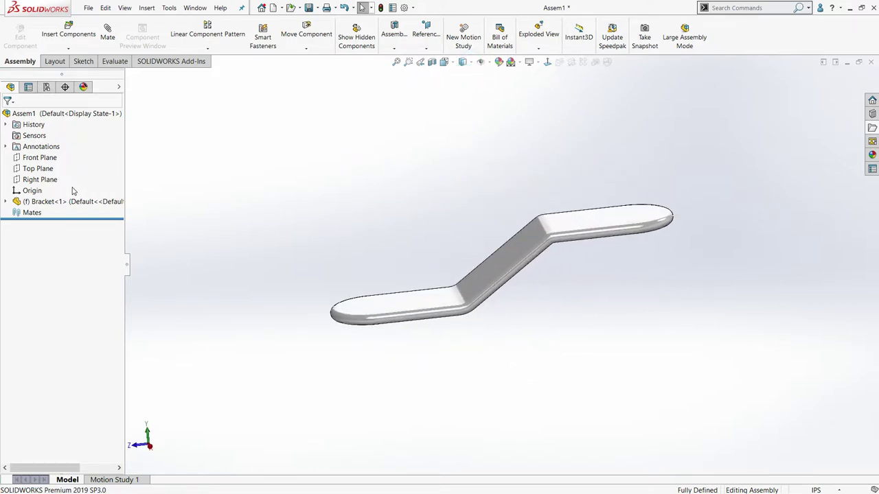
pyautogui.moveTo(357, 335); pyautogui.dragTo(356, 312, button='middle')
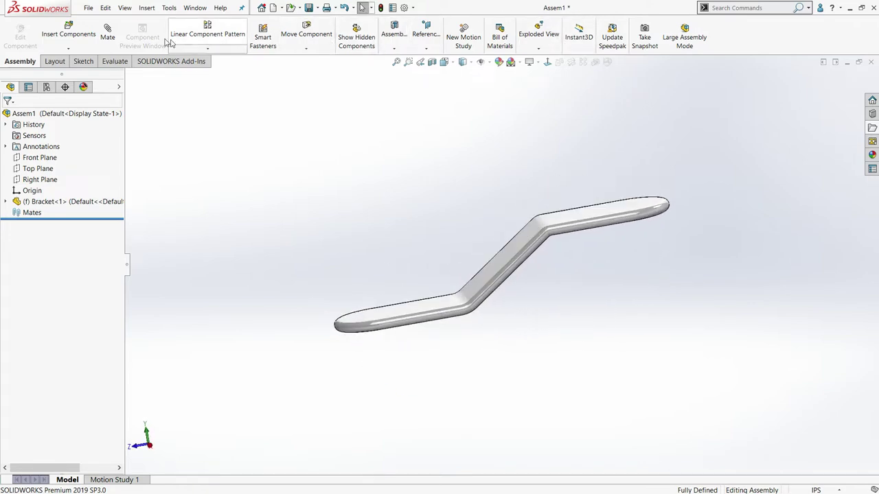
# Insert a new empty part component into the assembly
pyautogui.click(69, 48)
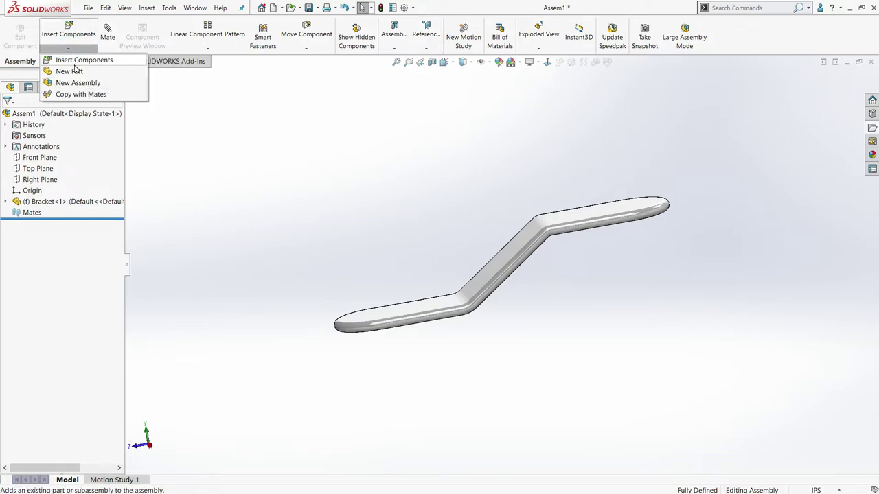
pyautogui.click(74, 72)
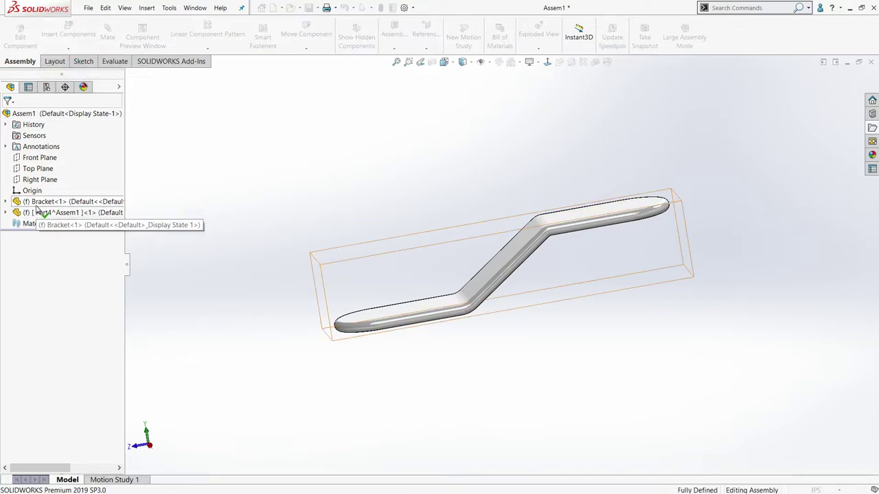
pyautogui.rightClick(39, 215)
pyautogui.click(50, 289)
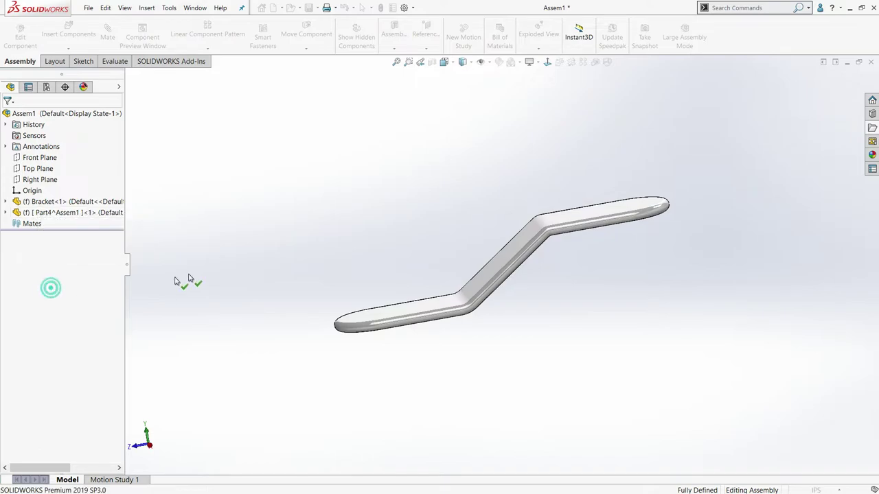
pyautogui.click(198, 271)
# Edit Part4^Assem1 in context and start Sketch1 on its Right Plane
pyautogui.click(38, 214)
pyautogui.rightClick(38, 214)
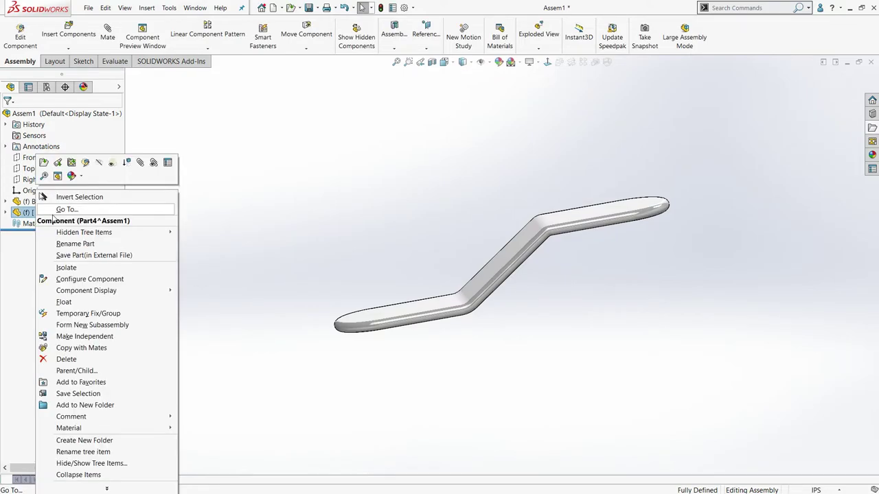
pyautogui.click(84, 163)
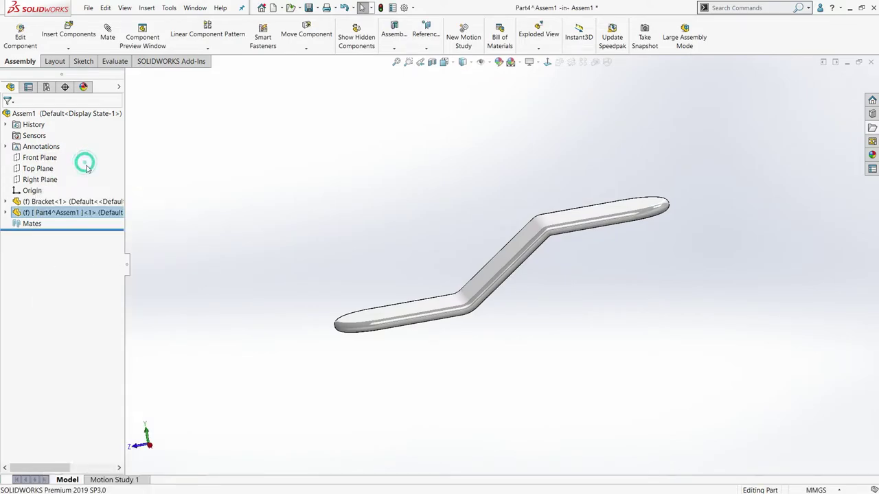
pyautogui.click(6, 214)
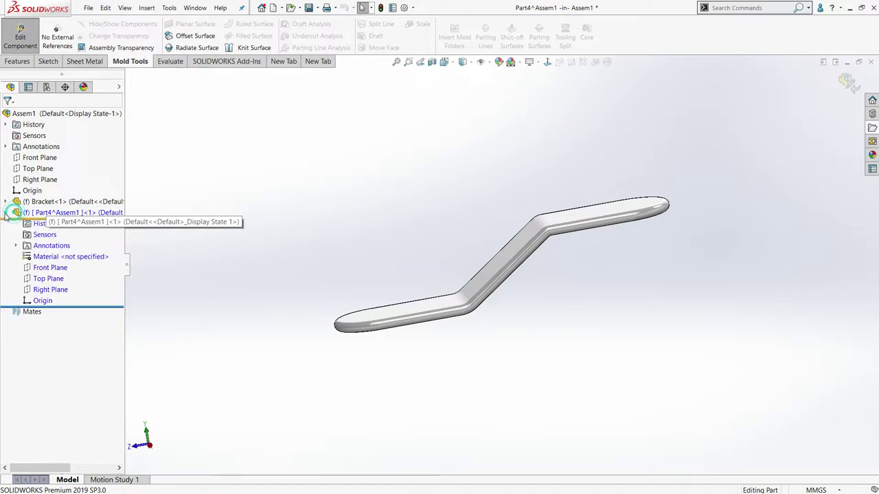
pyautogui.click(46, 293)
pyautogui.click(56, 276)
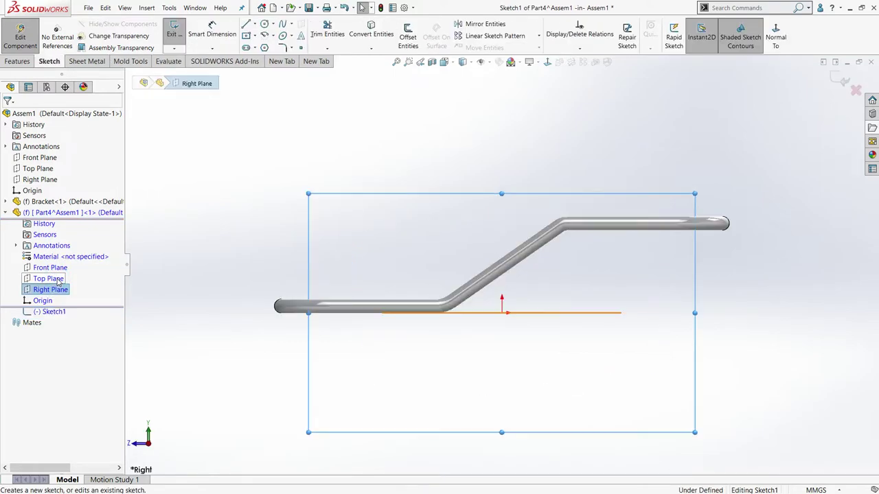
# Select Sketch1 and the bracket's lower straight edge, then start Convert Entities
pyautogui.scroll(-1, 298, 274)
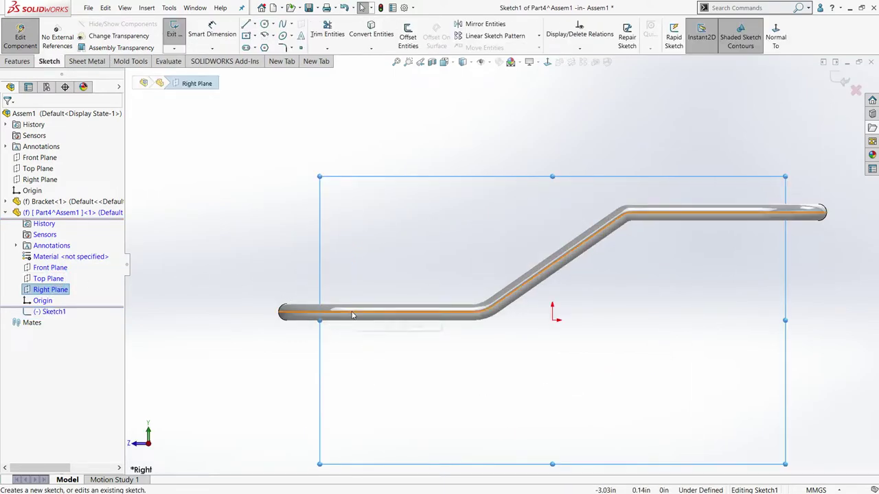
pyautogui.click(48, 312)
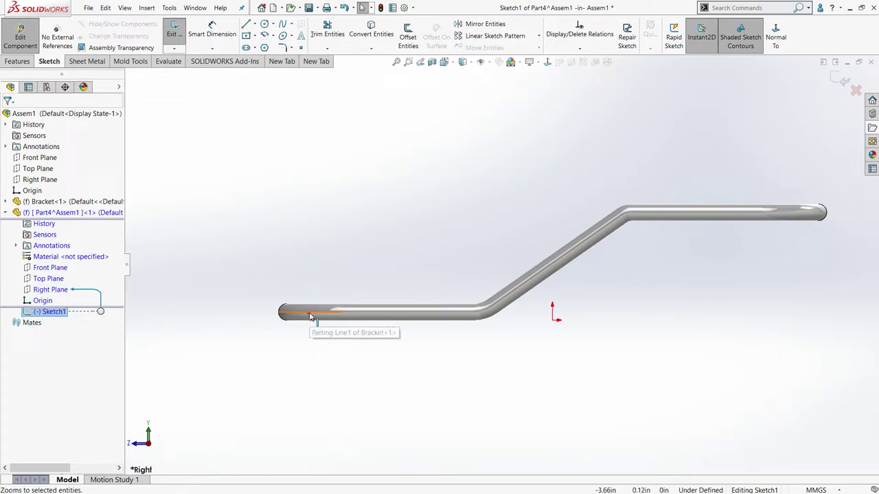
pyautogui.click(307, 312)
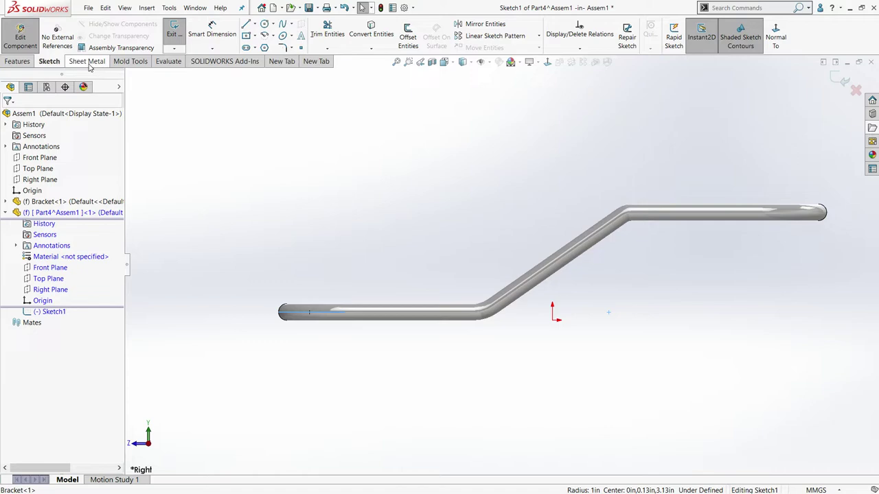
pyautogui.click(371, 30)
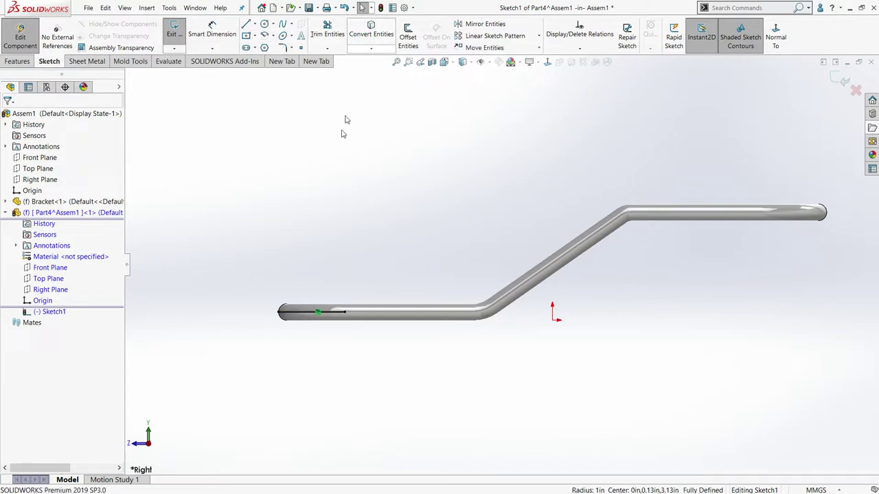
pyautogui.click(371, 31)
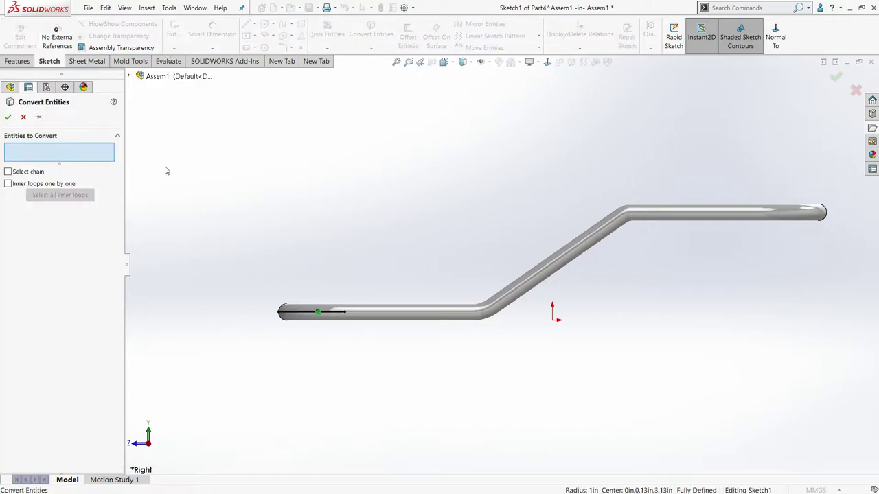
# Convert the pipe, both bend, sloped and upper straight edges, making six edges totalling 9.85in
pyautogui.click(360, 313)
pyautogui.click(506, 301)
pyautogui.scroll(-3, 498, 305)
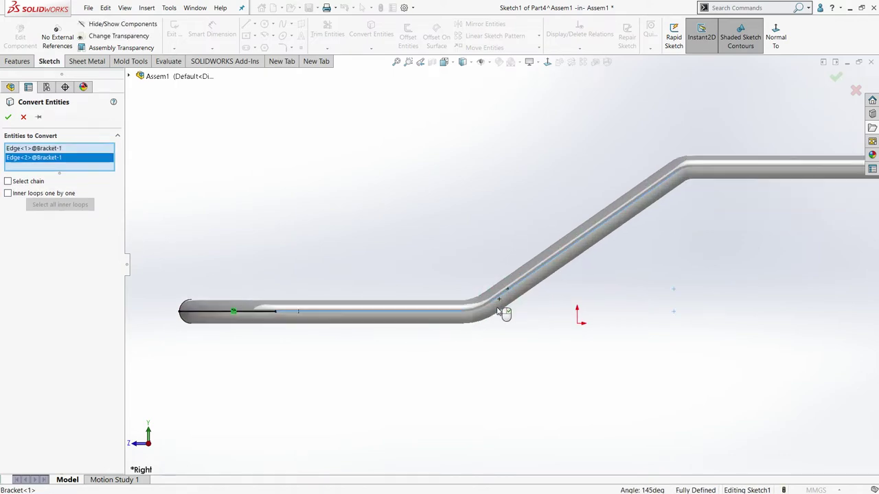
pyautogui.click(479, 307)
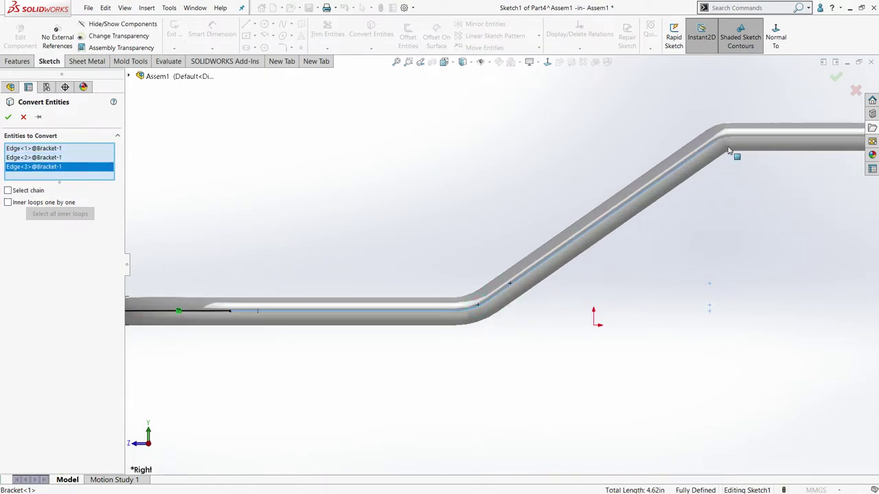
pyautogui.click(726, 141)
pyautogui.click(763, 137)
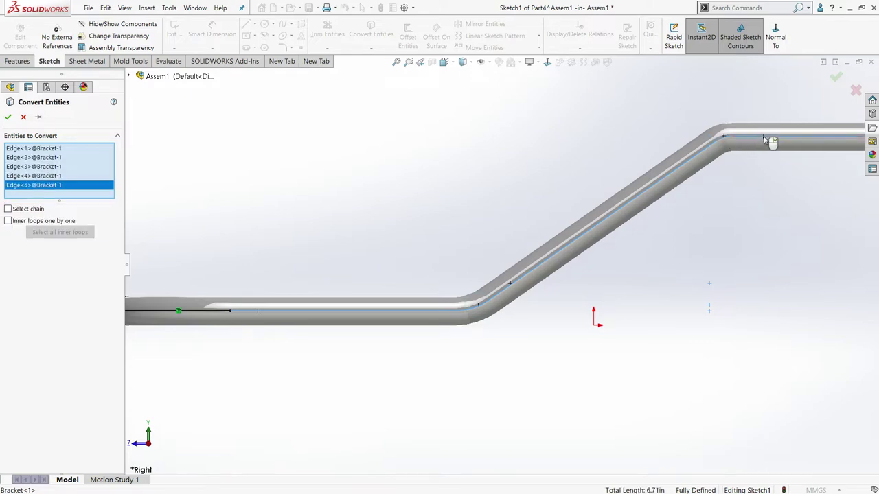
pyautogui.scroll(3, 773, 143)
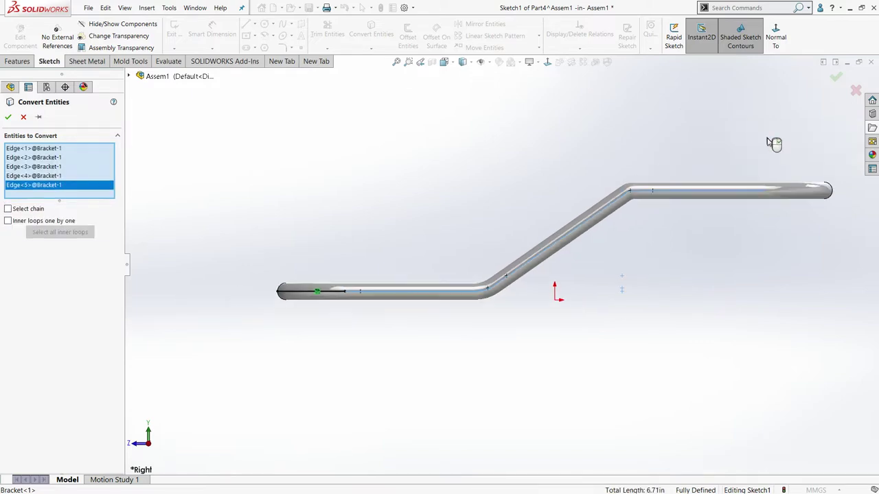
pyautogui.click(790, 196)
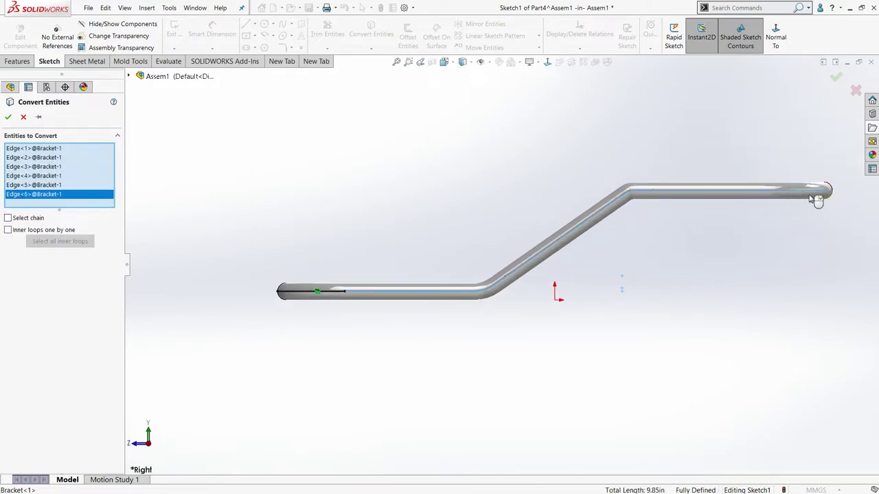
pyautogui.click(11, 119)
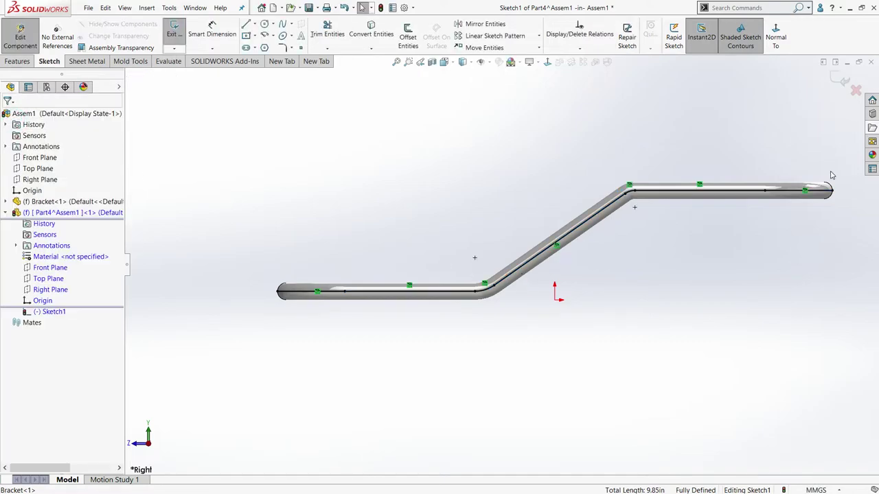
pyautogui.press('f')
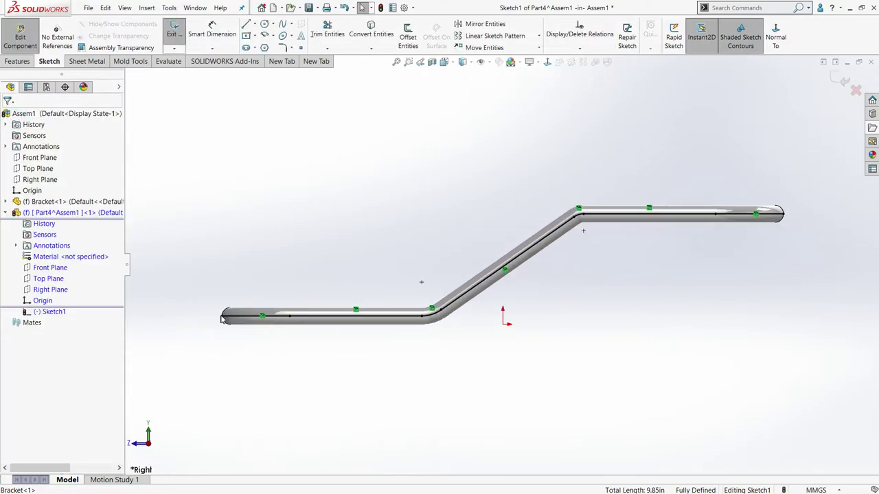
# Drag both ends of the bracket profile outward to lengthen it
pyautogui.moveTo(223, 317); pyautogui.dragTo(188, 316)
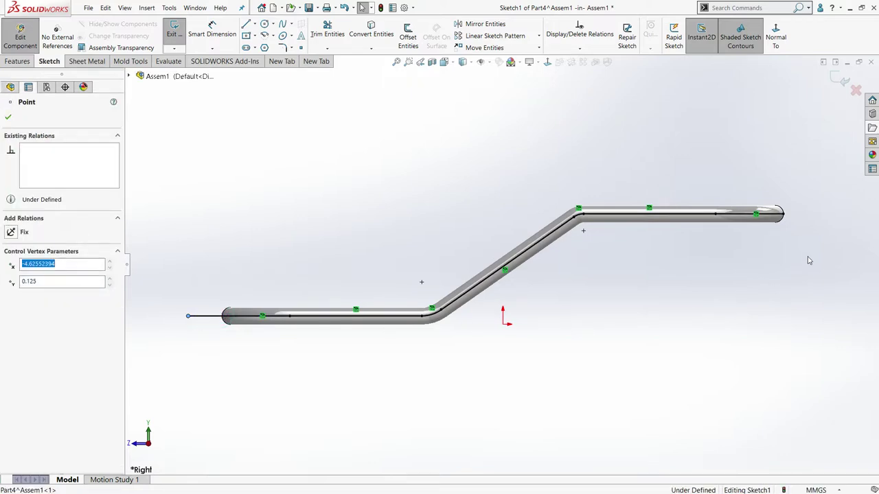
pyautogui.moveTo(784, 215)
pyautogui.mouseDown()
pyautogui.moveTo(824, 222)
pyautogui.moveTo(837, 214)
pyautogui.mouseUp()
pyautogui.press('f')
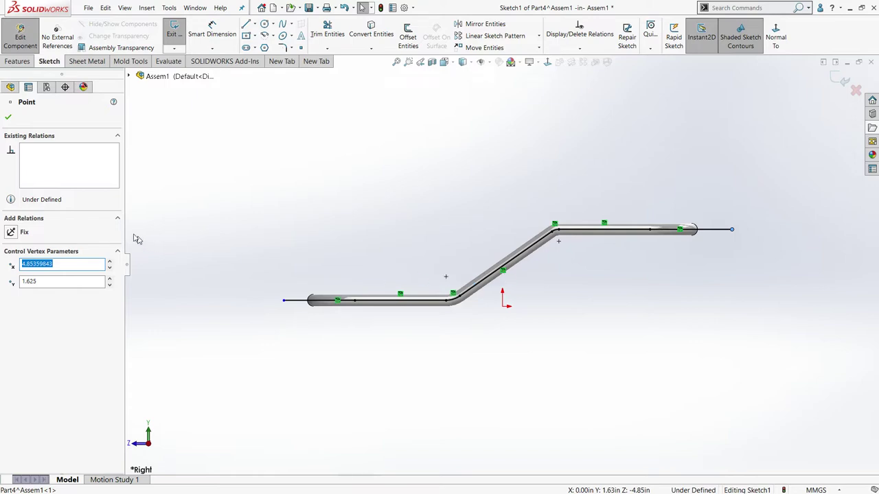
pyautogui.click(9, 116)
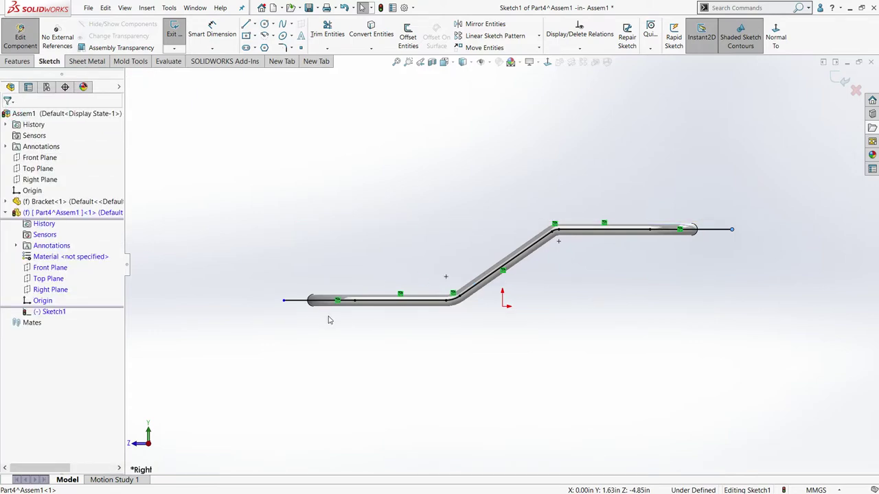
pyautogui.press('f')
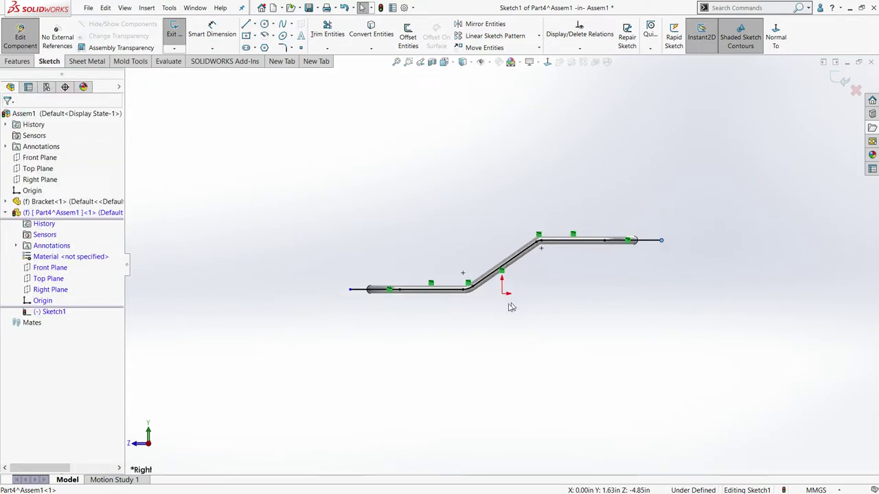
# Draw three lines down, across and up to close the block outline beneath the profile
pyautogui.click(246, 26)
pyautogui.click(350, 289)
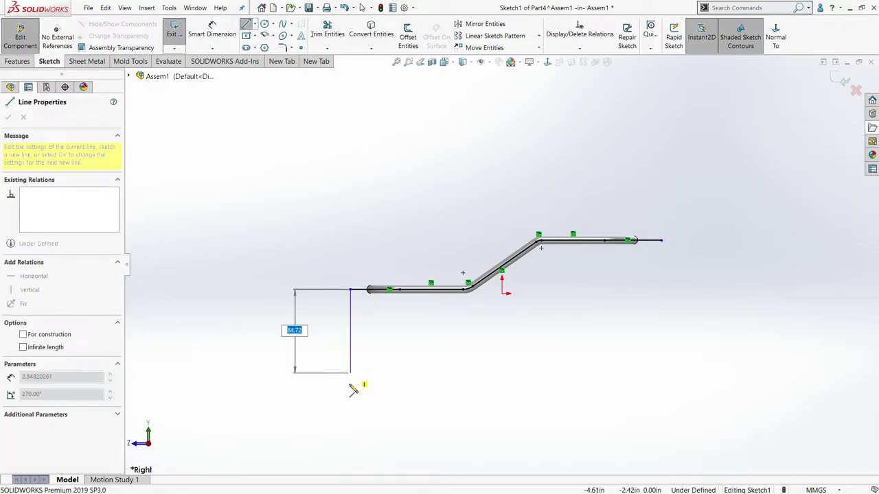
pyautogui.click(350, 391)
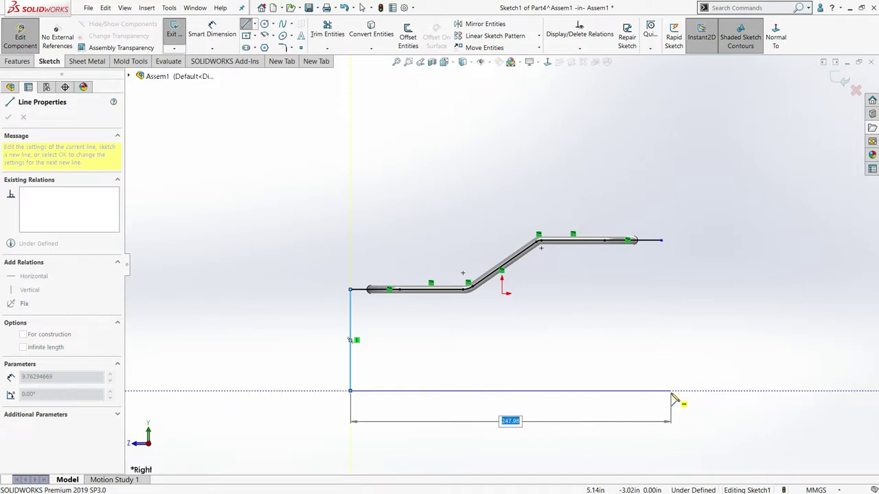
pyautogui.click(661, 391)
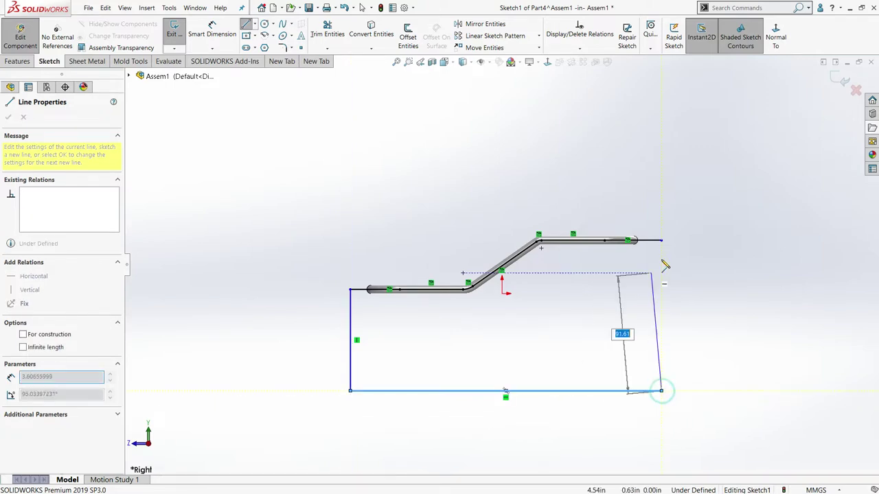
pyautogui.click(661, 241)
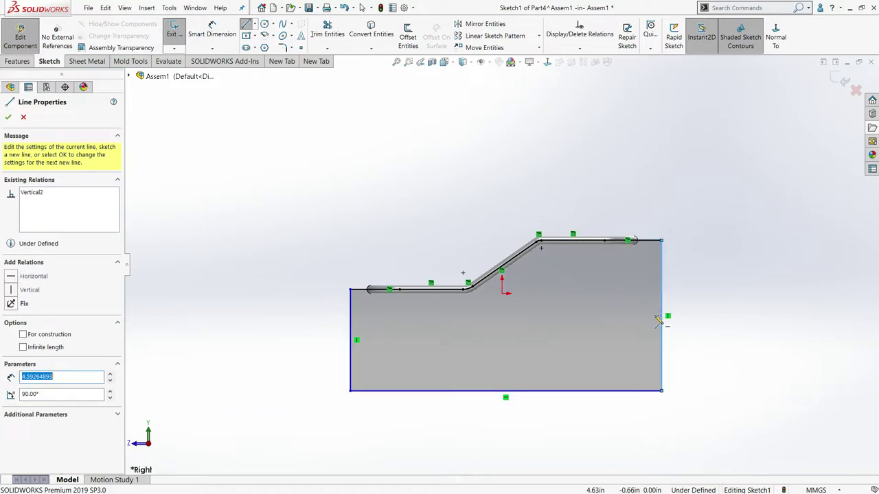
pyautogui.press('Escape')
pyautogui.press('Escape')
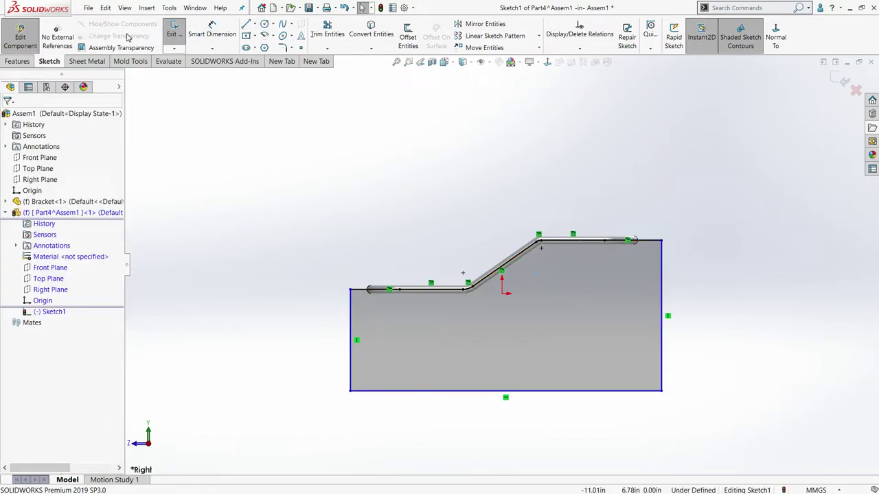
# Draw a construction centreline from the sketch origin down to the block's bottom edge
pyautogui.click(255, 26)
pyautogui.click(263, 35)
pyautogui.click(504, 295)
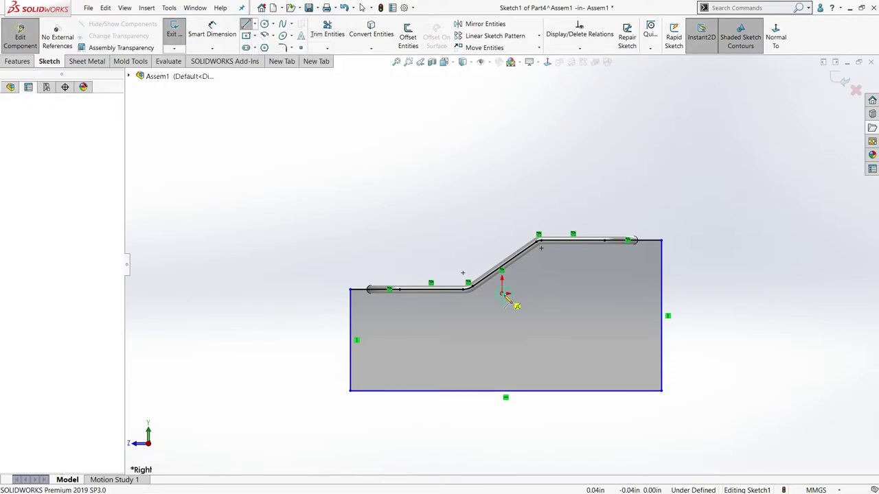
pyautogui.click(505, 391)
pyautogui.press('Escape')
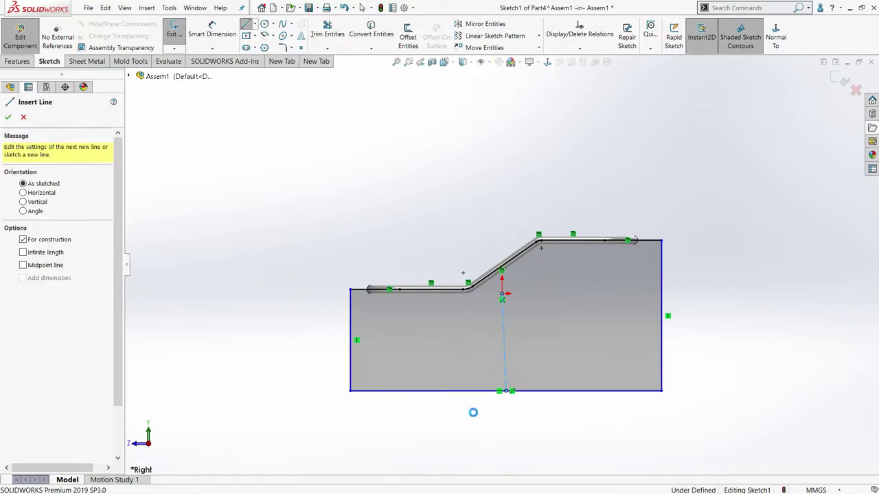
pyautogui.press('Escape')
# Give the centreline a Vertical relation
pyautogui.click(505, 358)
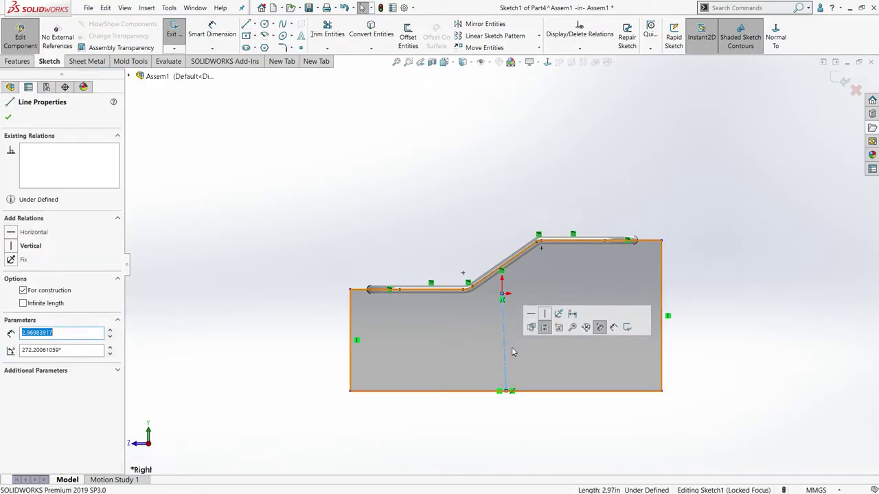
pyautogui.click(546, 317)
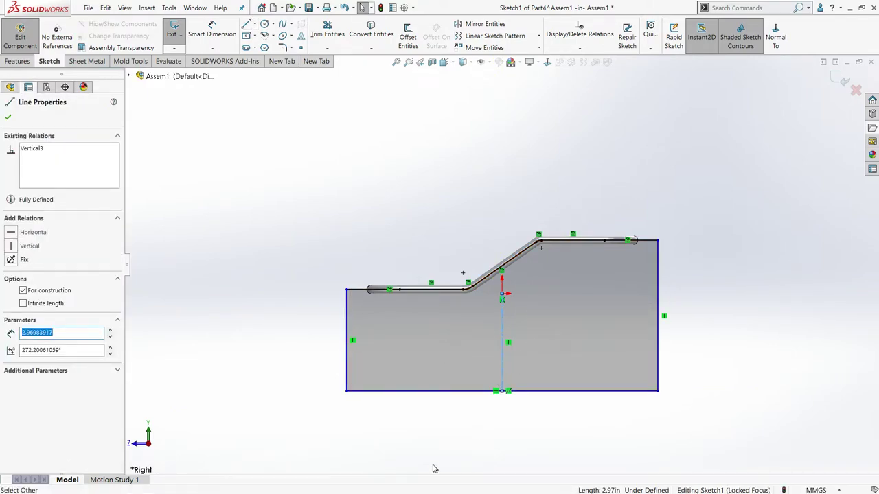
pyautogui.press('Escape')
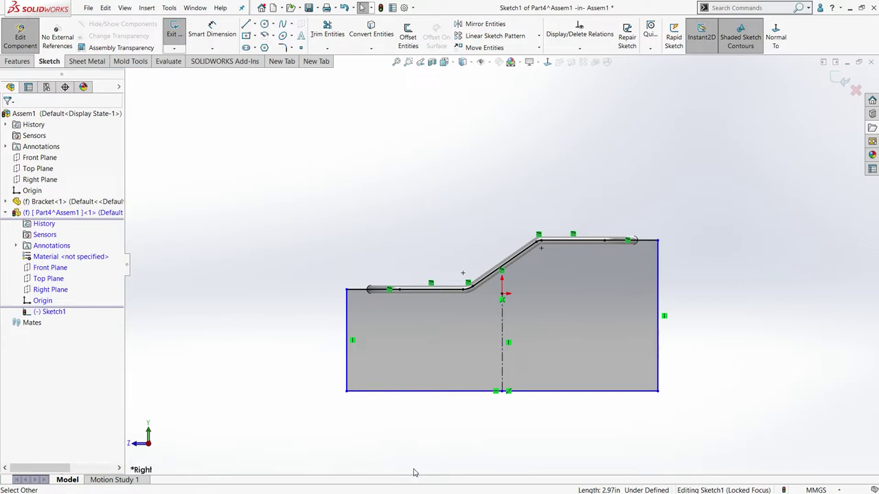
pyautogui.hotkey('alt', 'Tab')
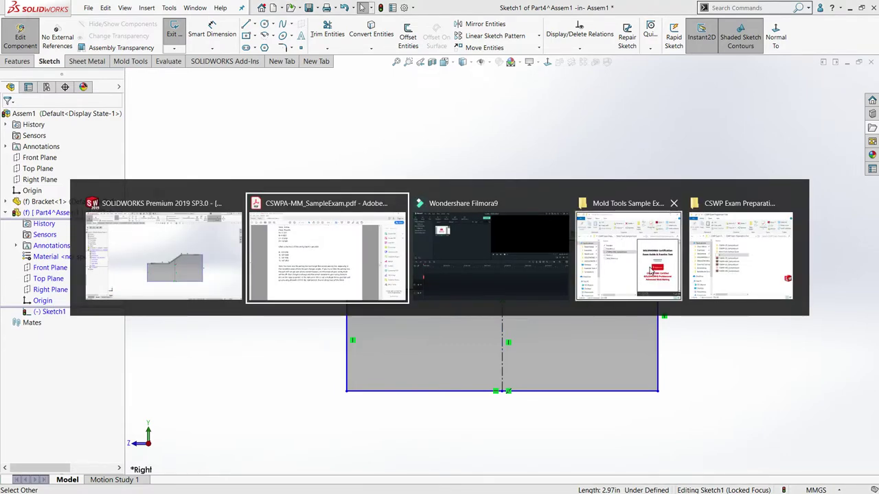
pyautogui.click(269, 262)
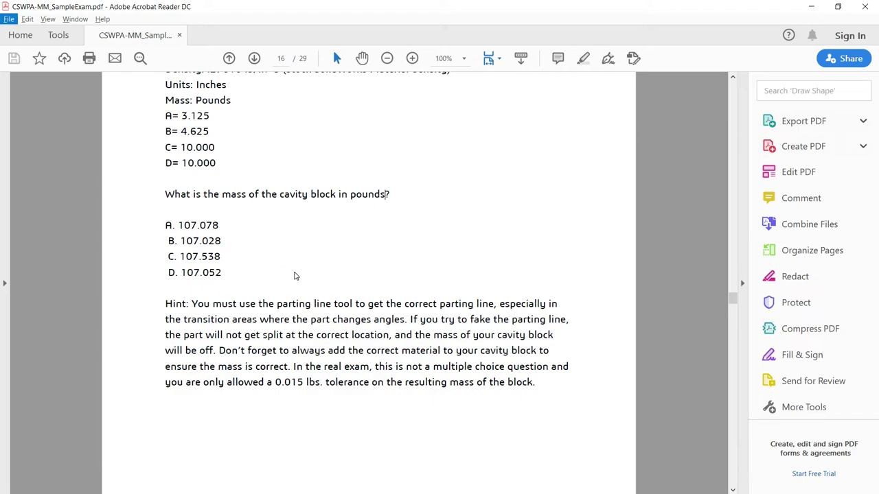
pyautogui.scroll(15, 295, 273)
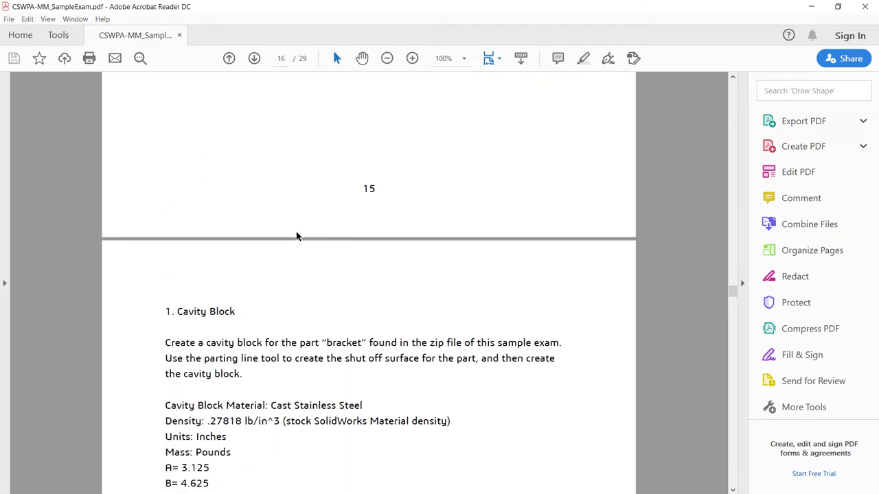
pyautogui.scroll(1, 296, 232)
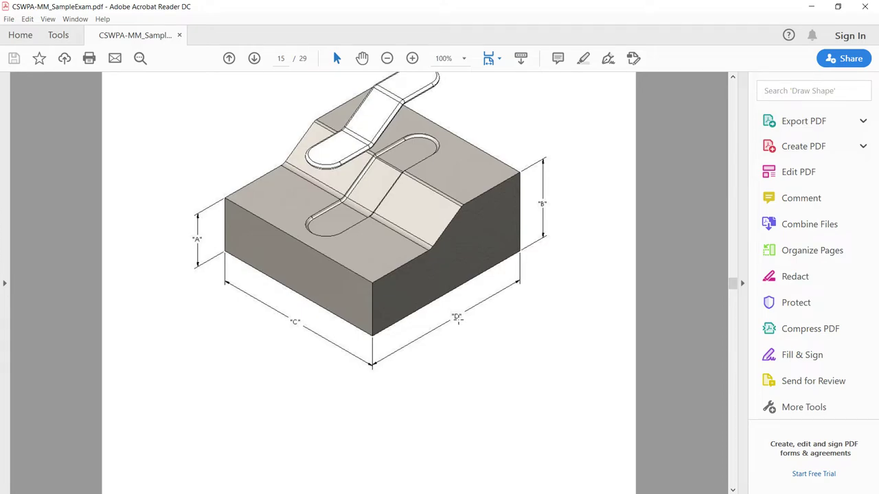
pyautogui.scroll(-12, 394, 369)
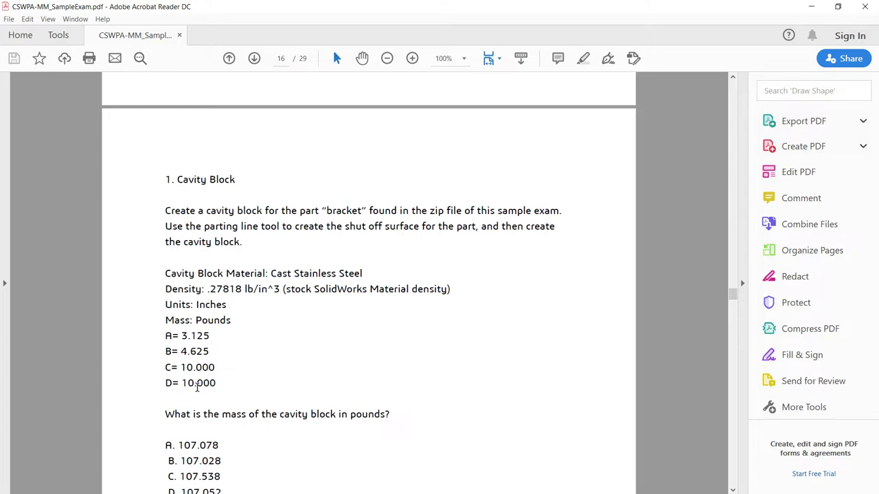
# Switch the document units to IPS (inch, pound, second)
pyautogui.hotkey('alt', 'Tab')
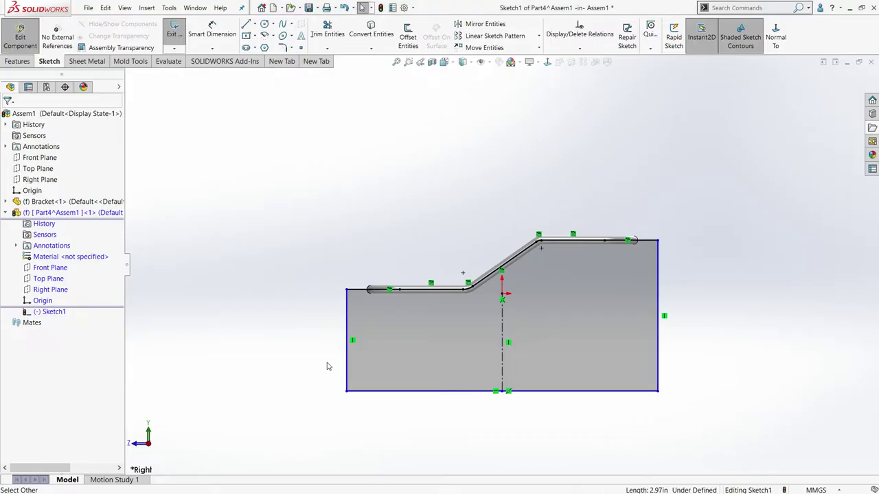
pyautogui.click(815, 490)
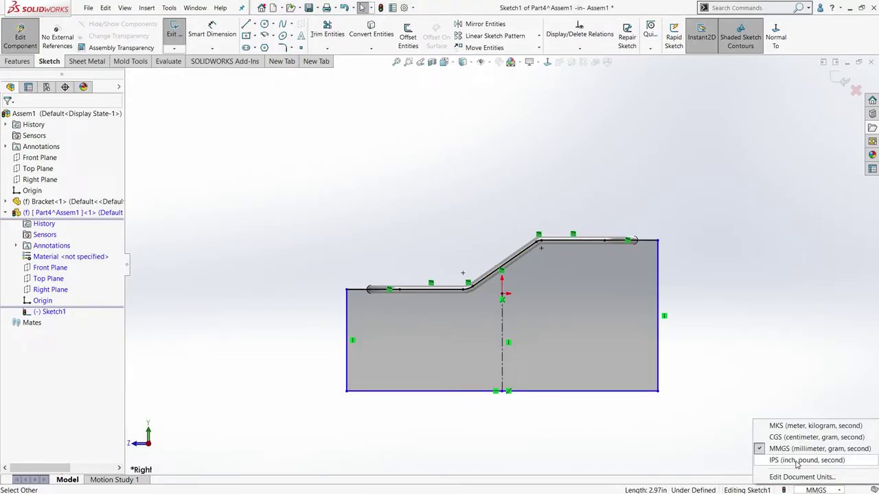
pyautogui.click(797, 460)
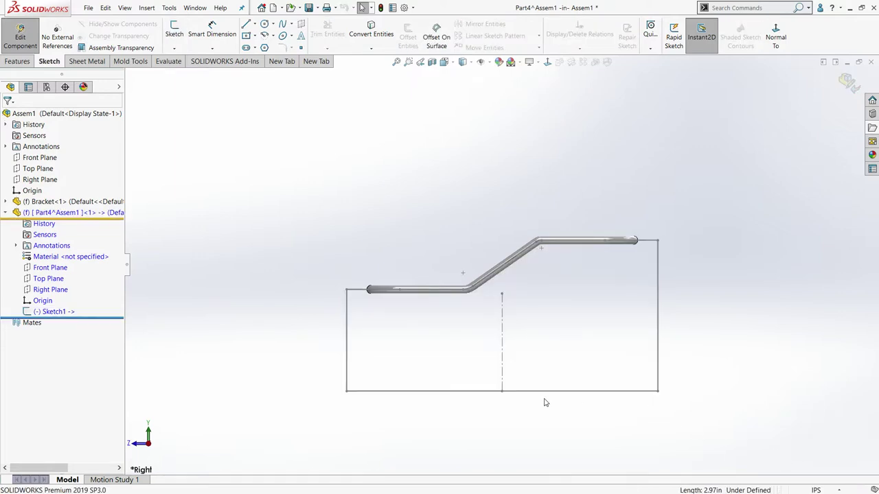
# Dimension the block's bottom edge as =D, creating global variable D, and set it to 10
pyautogui.click(55, 311)
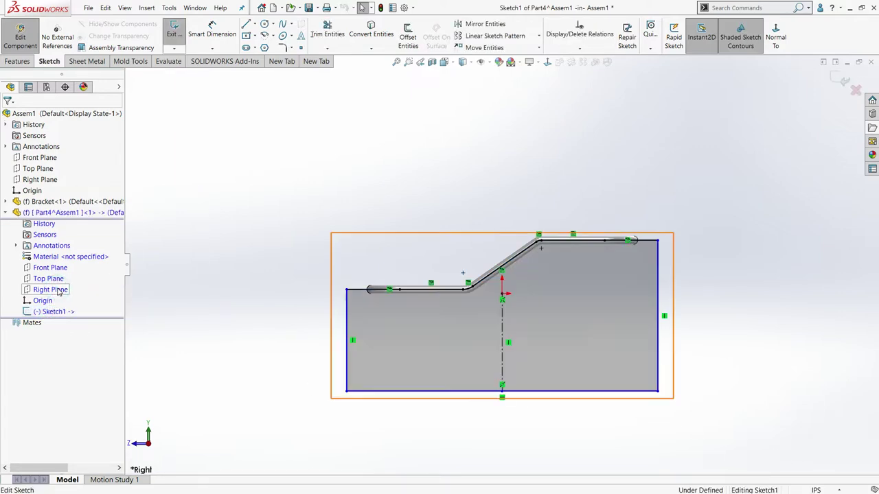
pyautogui.click(213, 29)
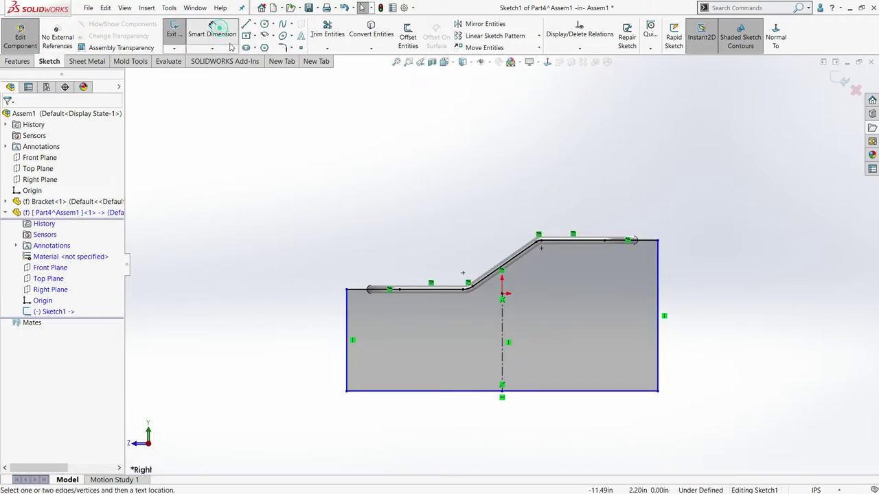
pyautogui.click(470, 392)
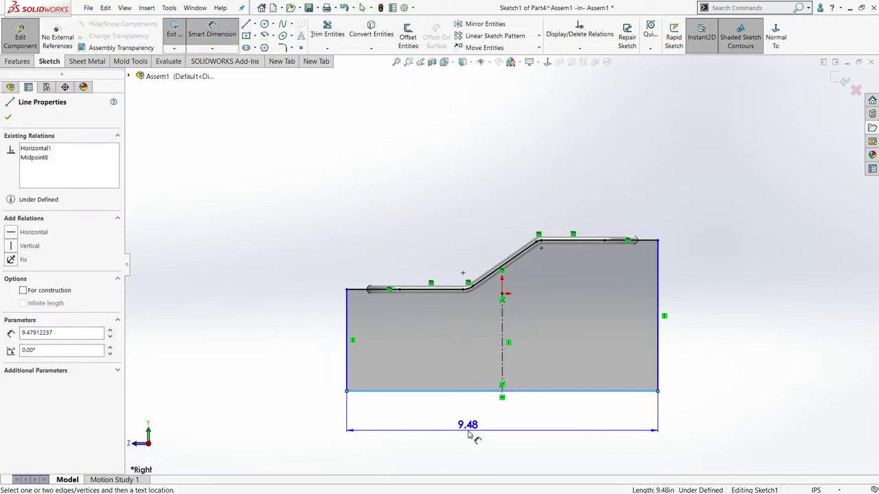
pyautogui.click(469, 430)
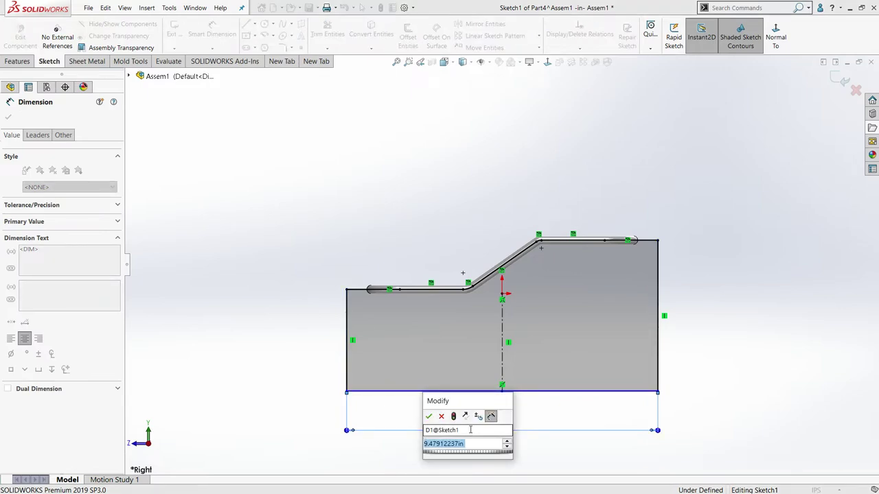
pyautogui.write('=')
pyautogui.click(471, 431)
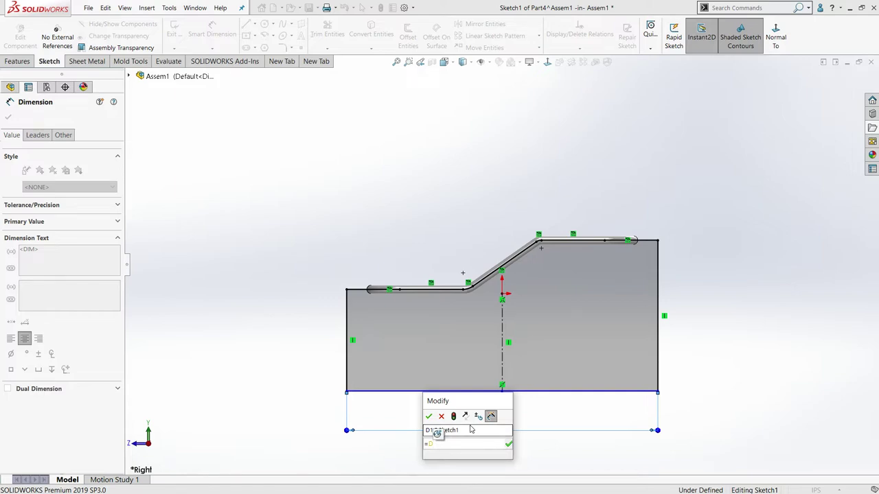
pyautogui.press('Return')
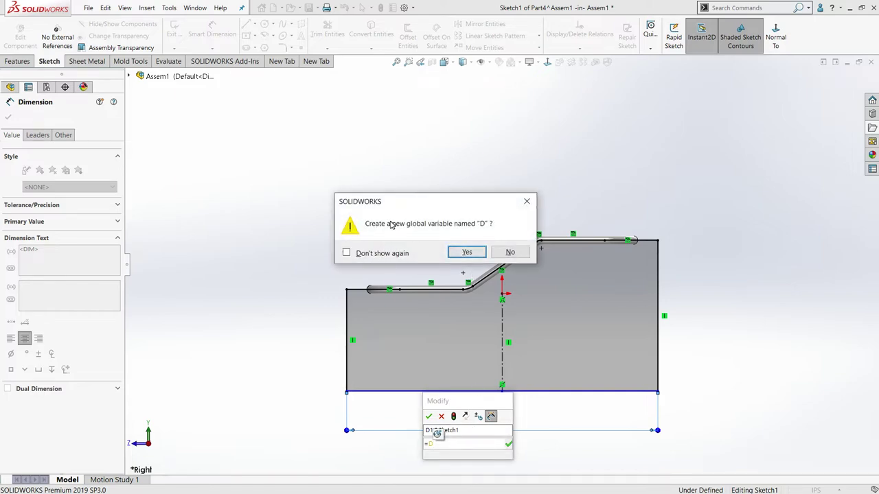
pyautogui.click(465, 253)
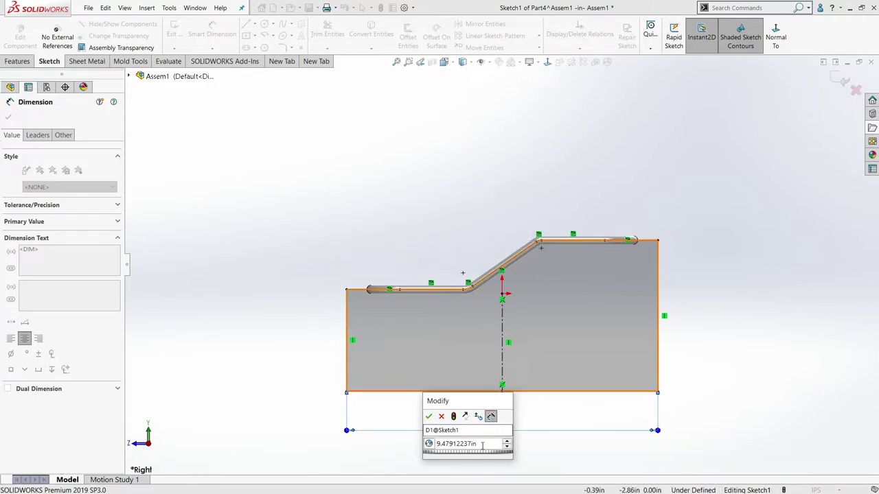
pyautogui.moveTo(478, 444); pyautogui.dragTo(399, 443)
pyautogui.write('10')
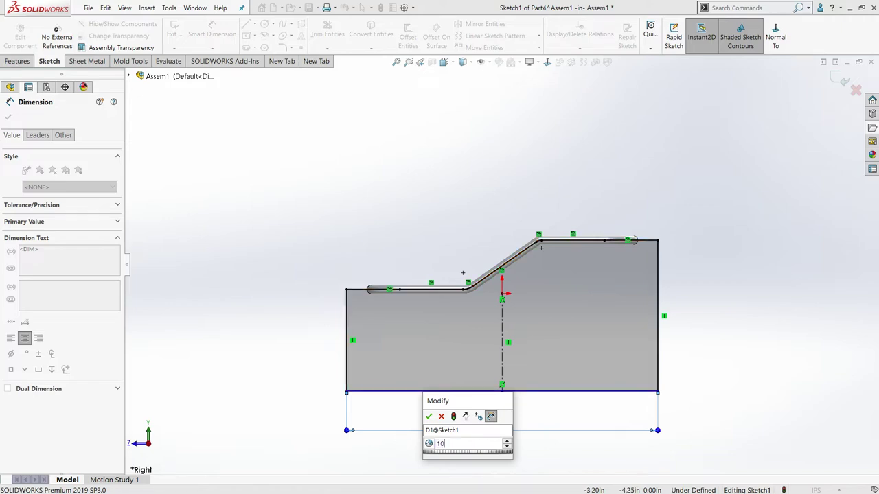
pyautogui.click(429, 416)
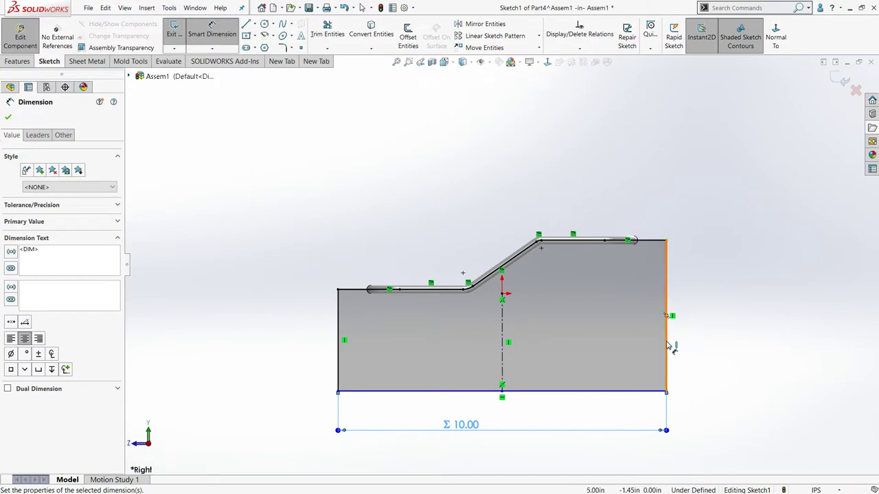
# Check the block dimensions in the sample exam PDF
pyautogui.hotkey('alt', 'Tab')
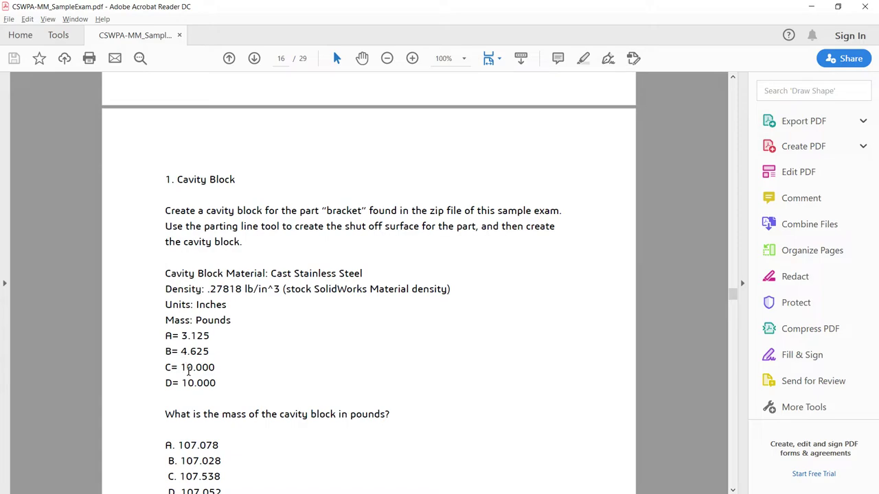
pyautogui.scroll(12, 190, 371)
pyautogui.scroll(-12, 198, 285)
pyautogui.hotkey('alt', 'Tab')
# Dimension the right side as =B, creating global variable B, and set it to 4.625in
pyautogui.click(670, 339)
pyautogui.click(732, 339)
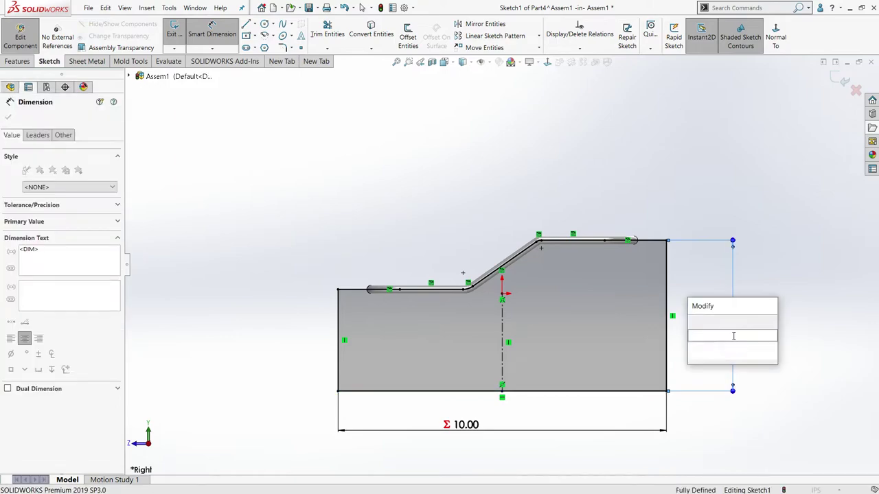
pyautogui.write('=')
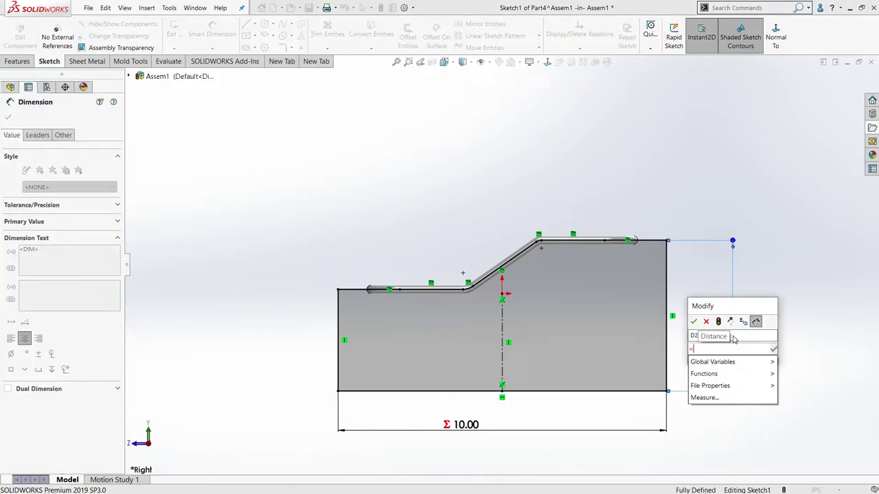
pyautogui.click(734, 335)
pyautogui.write('B')
pyautogui.press('Return')
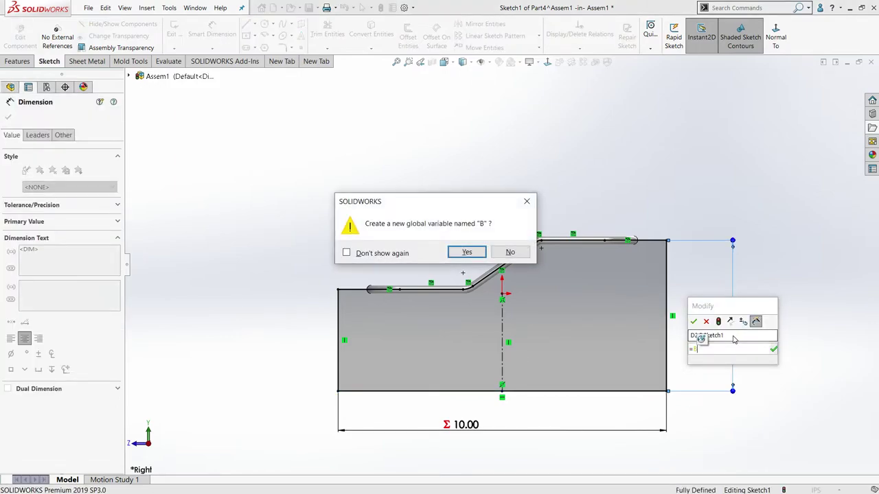
pyautogui.press('Return')
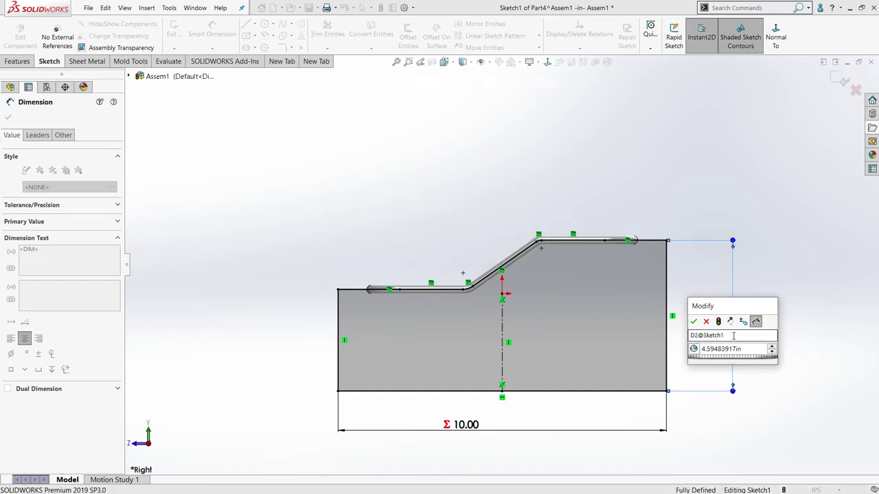
pyautogui.moveTo(743, 349); pyautogui.dragTo(697, 342)
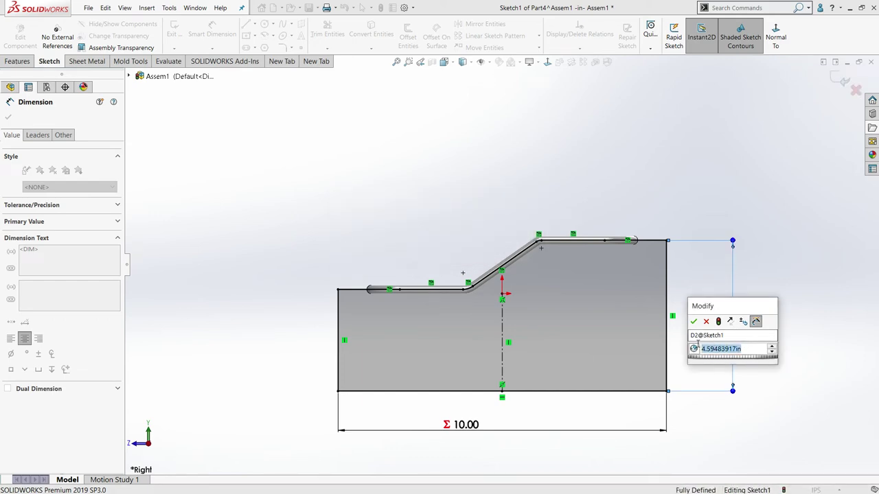
pyautogui.write('4.625in')
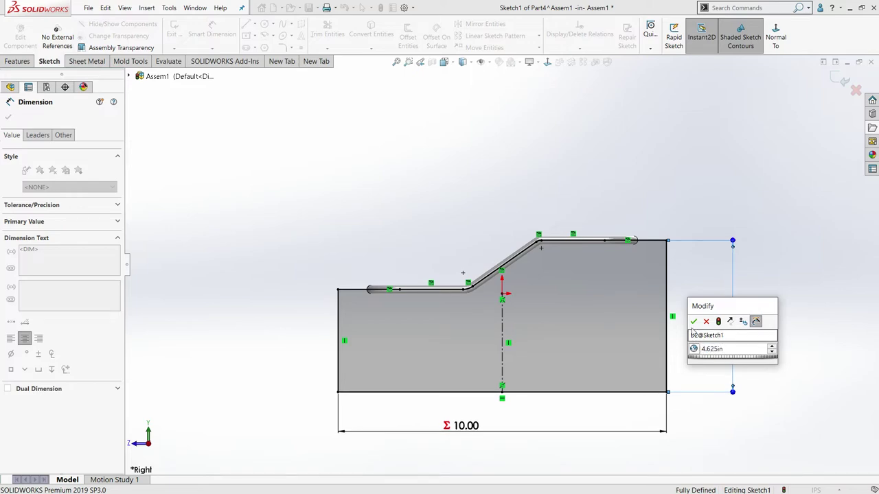
pyautogui.click(694, 322)
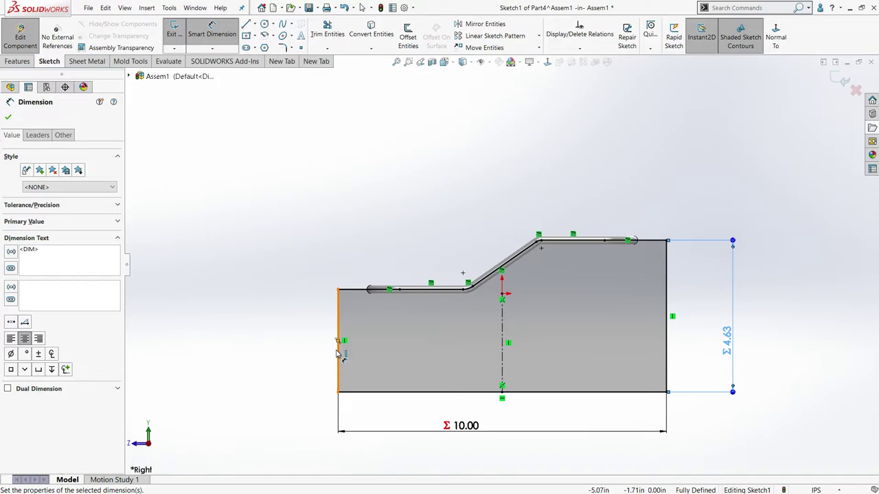
pyautogui.hotkey('alt', 'Tab')
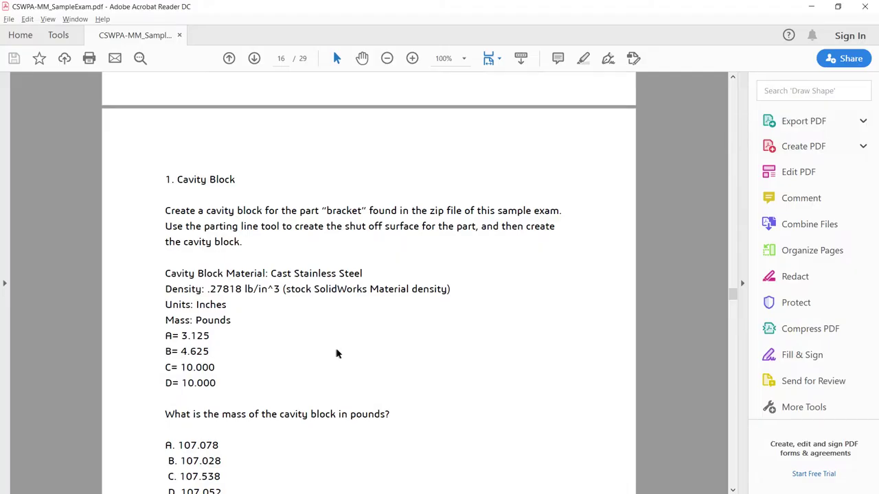
pyautogui.scroll(10, 269, 360)
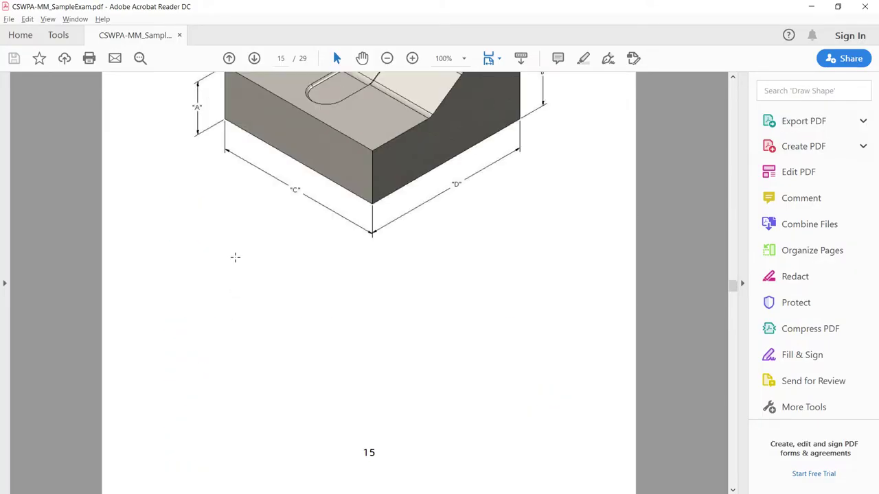
pyautogui.scroll(1, 240, 257)
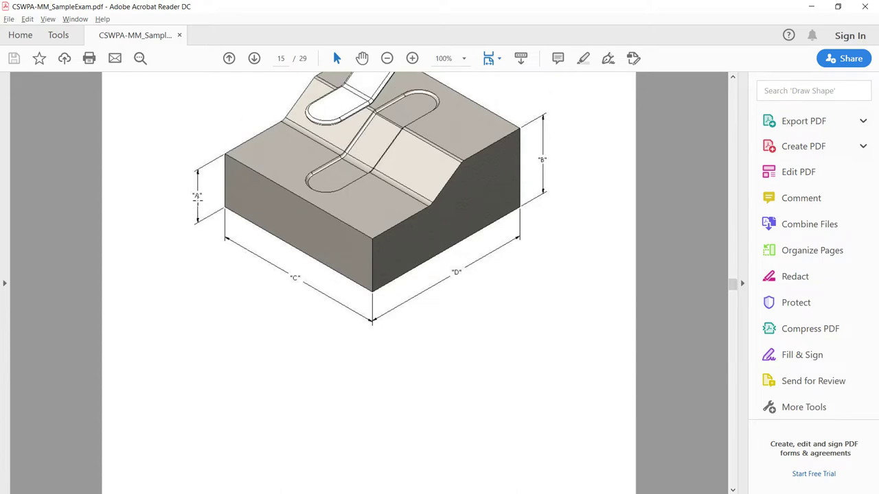
pyautogui.hotkey('alt', 'Tab')
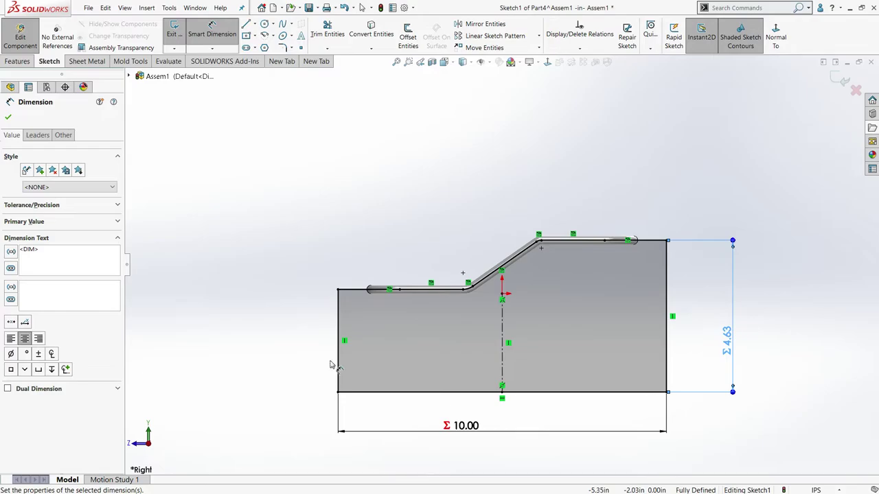
pyautogui.hotkey('alt', 'Tab')
pyautogui.scroll(-15, 240, 355)
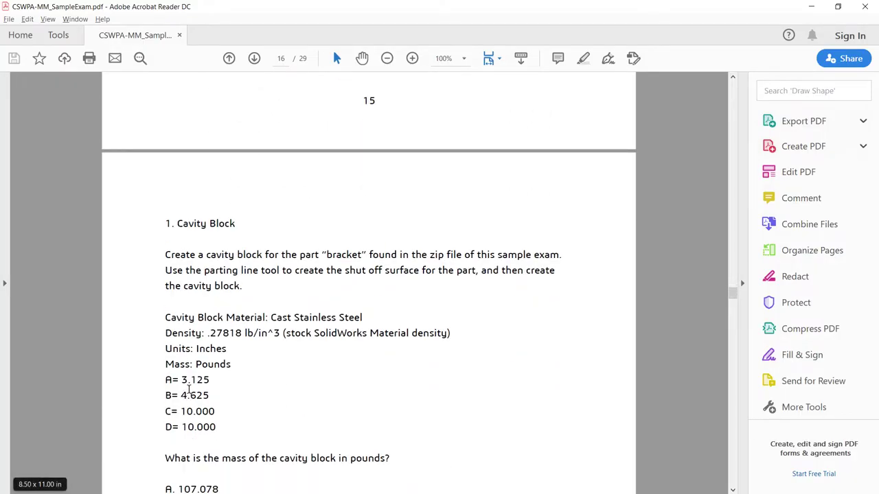
pyautogui.hotkey('alt', 'Tab')
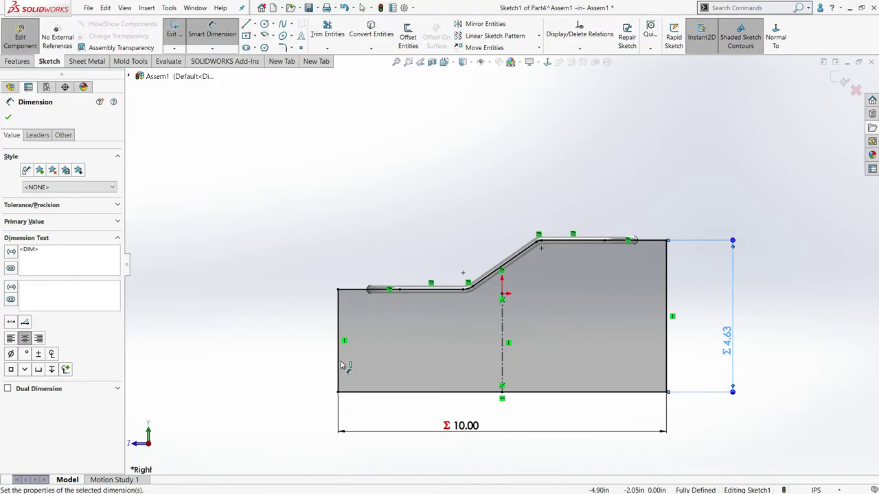
pyautogui.click(337, 364)
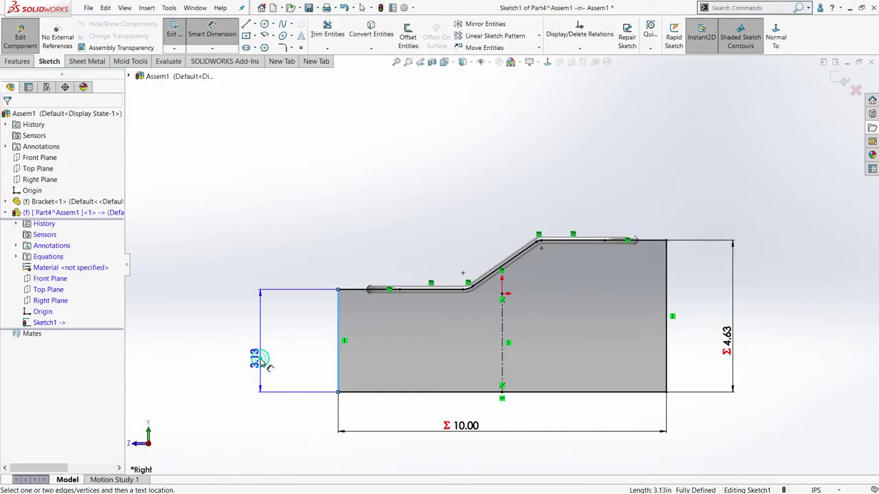
pyautogui.click(262, 362)
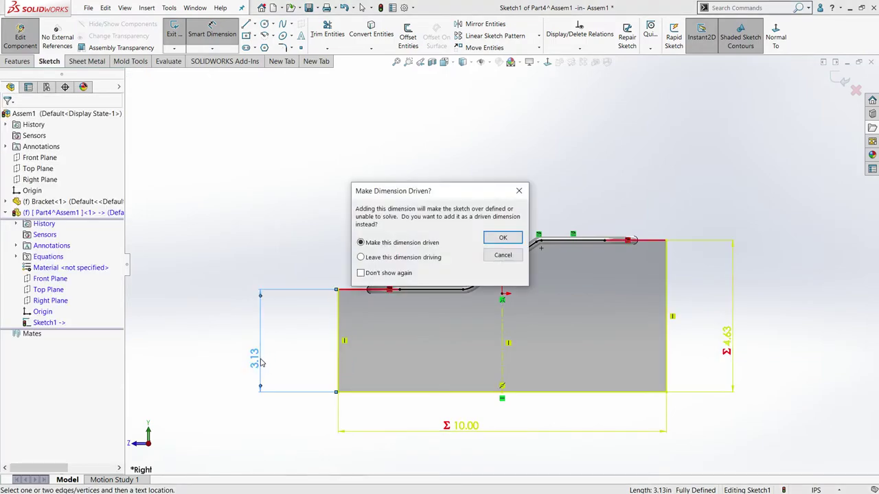
pyautogui.click(503, 255)
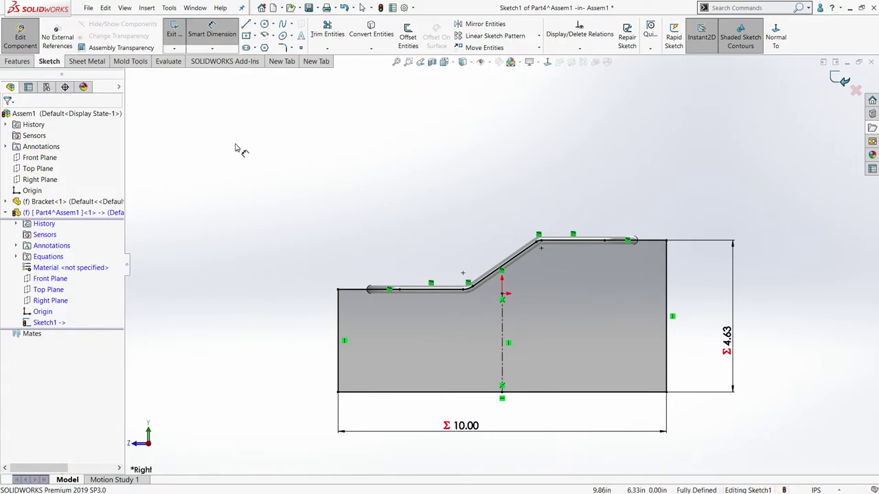
# Exit the sketch and start a Boss-Extrude of it with the Mid Plane end condition
pyautogui.click(174, 31)
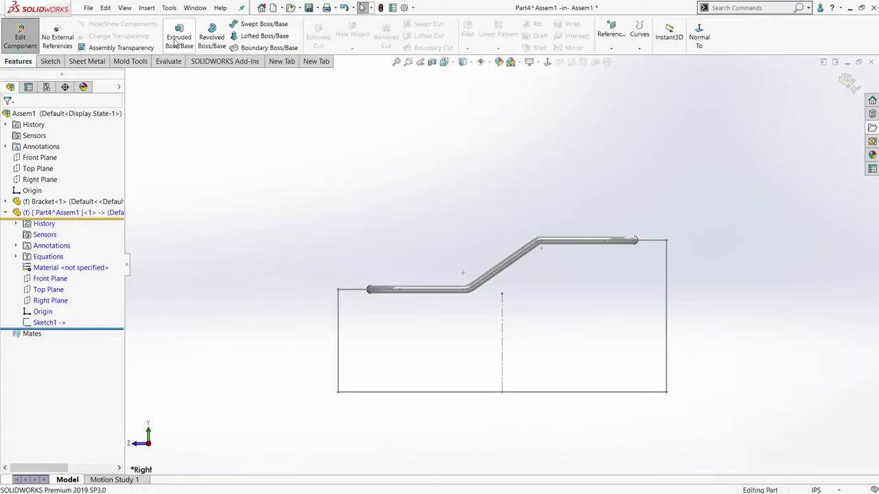
pyautogui.click(175, 42)
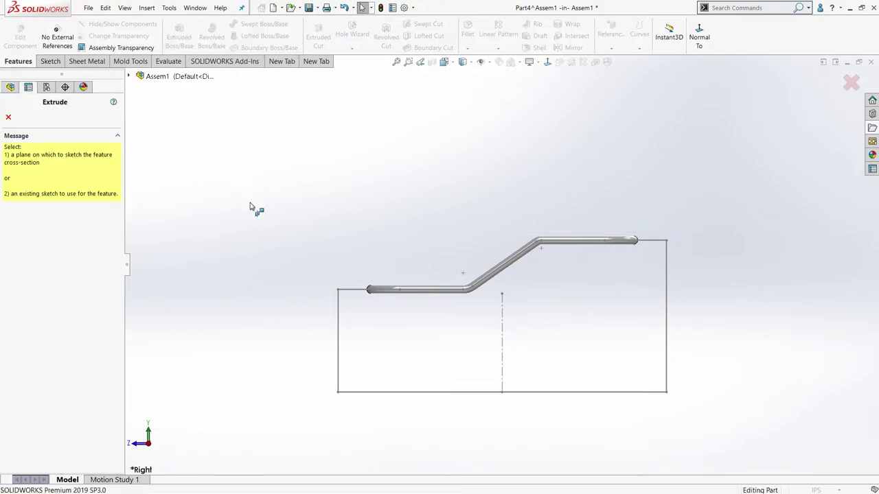
pyautogui.click(337, 315)
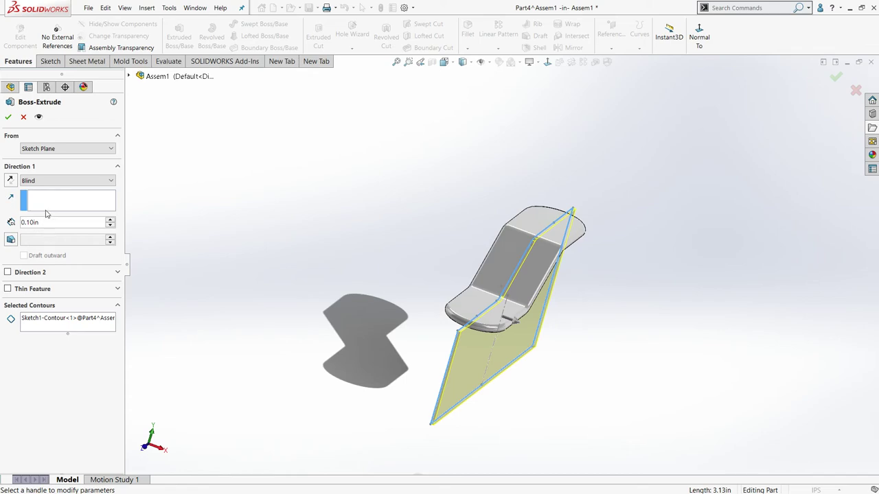
pyautogui.click(45, 180)
pyautogui.click(38, 222)
pyautogui.click(41, 220)
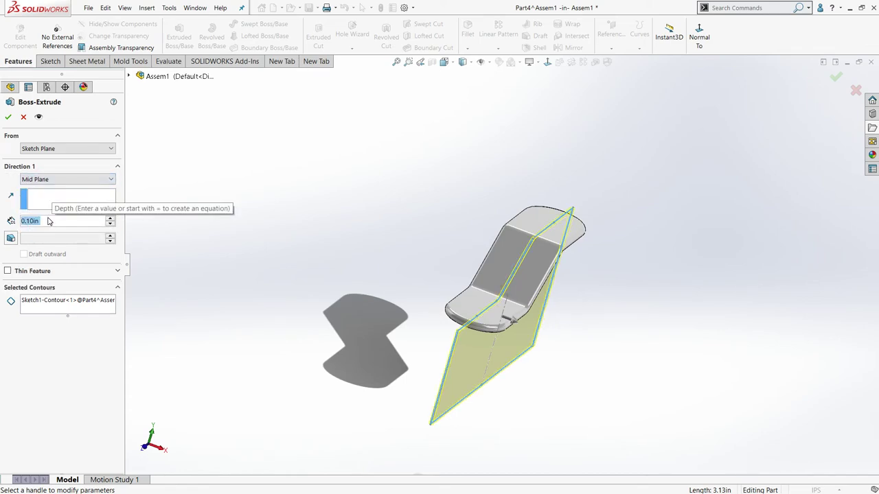
# Look up the Cavity Block extrusion depth in the exam PDF
pyautogui.hotkey('alt', 'Tab')
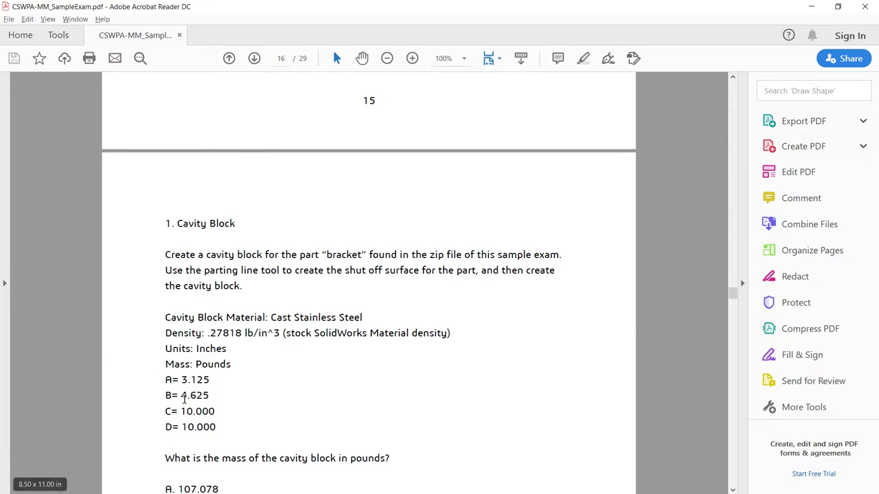
pyautogui.scroll(10, 192, 319)
pyautogui.hotkey('alt', 'Tab')
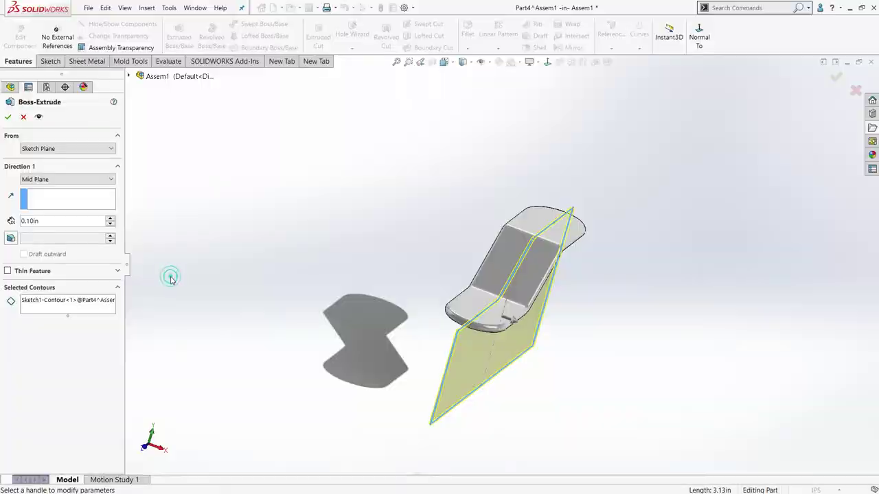
pyautogui.scroll(-3, 181, 298)
pyautogui.hotkey('alt', 'Tab')
pyautogui.scroll(-2, 220, 345)
pyautogui.scroll(-5, 223, 364)
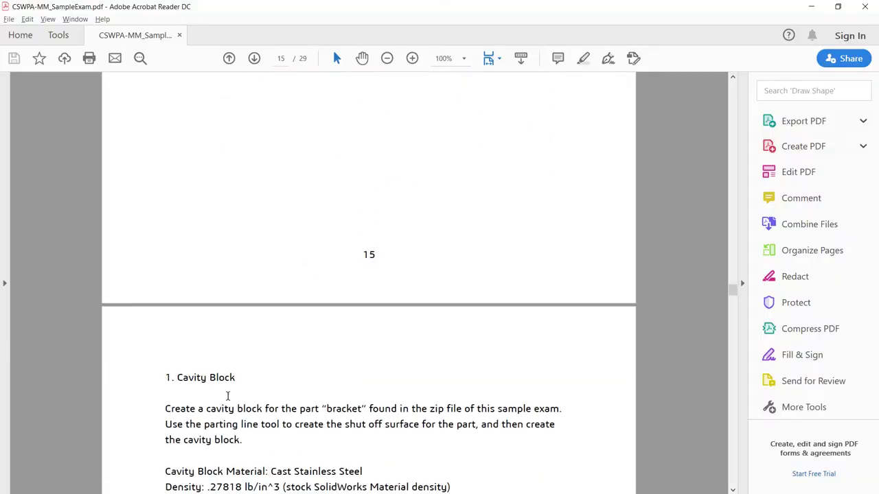
pyautogui.hotkey('alt', 'Tab')
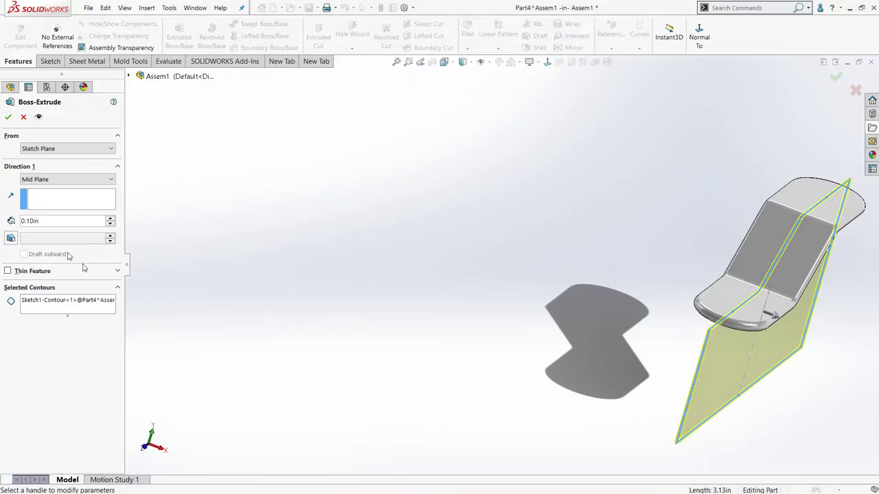
# Set the extrusion depth to 10 in and accept the block
pyautogui.doubleClick(53, 221)
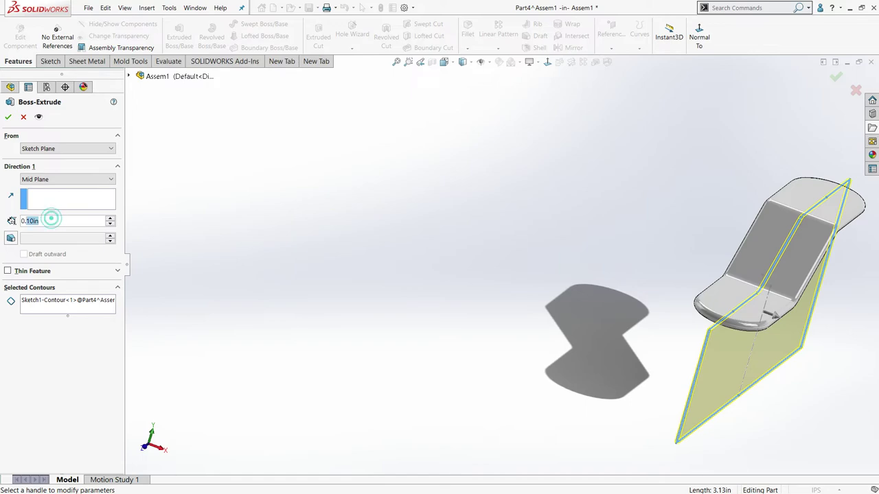
pyautogui.write('D')
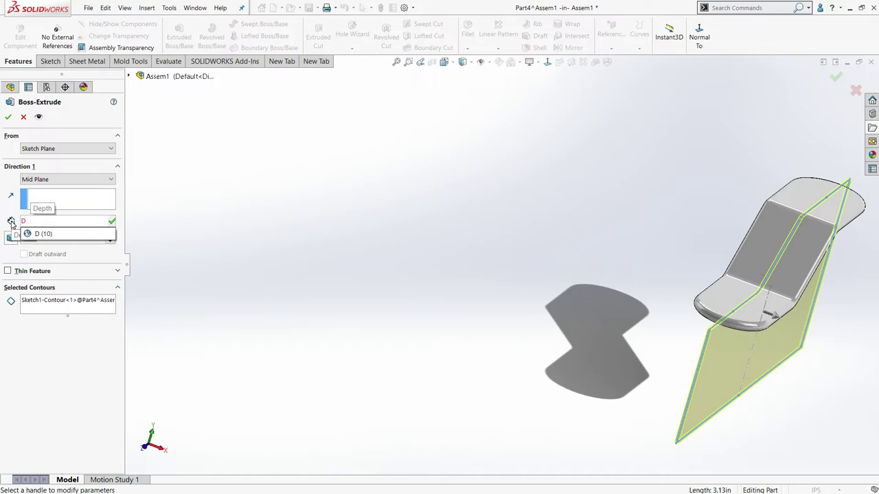
pyautogui.press('Escape')
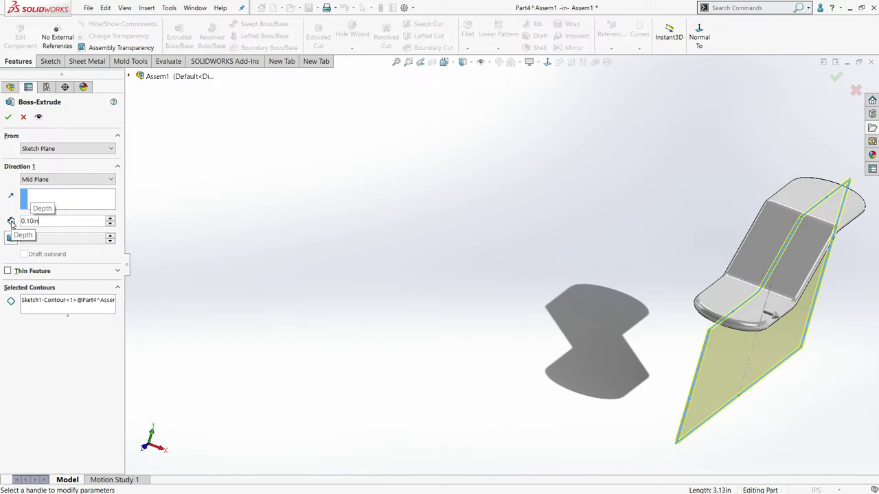
pyautogui.press('BackSpace')
pyautogui.press('BackSpace')
pyautogui.press('BackSpace')
pyautogui.press('BackSpace')
pyautogui.press('BackSpace')
pyautogui.write('10')
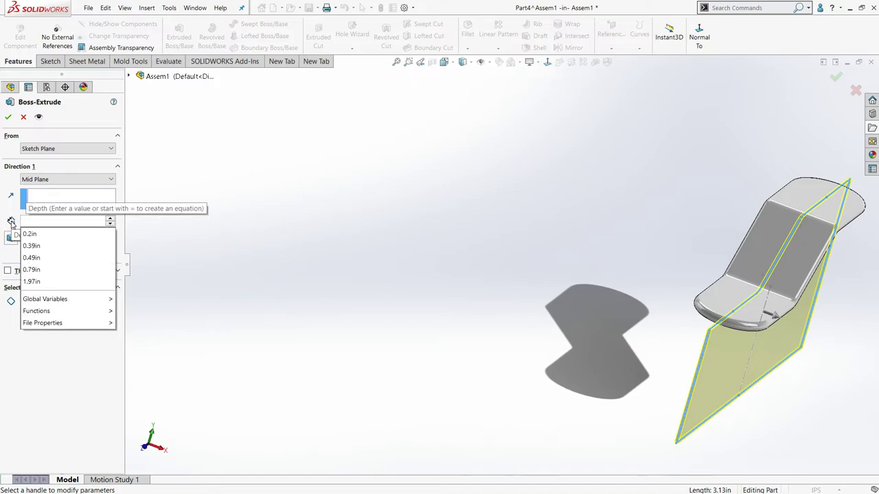
pyautogui.press('Return')
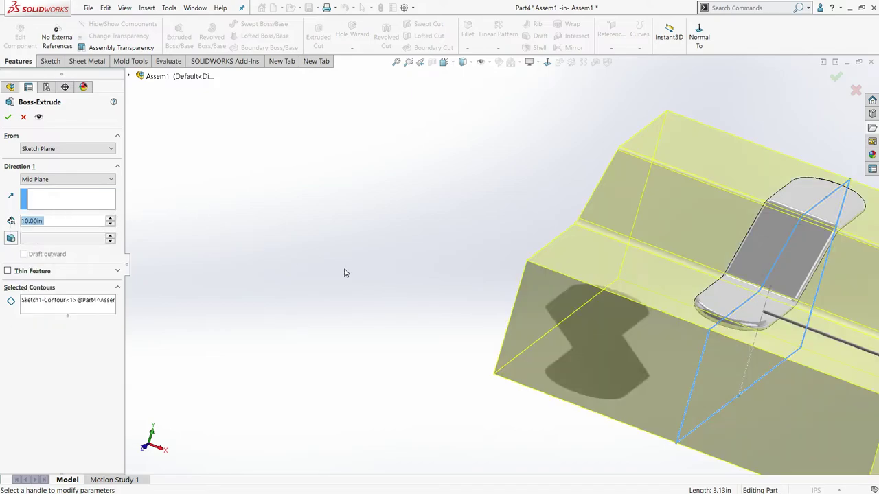
pyautogui.scroll(3, 345, 274)
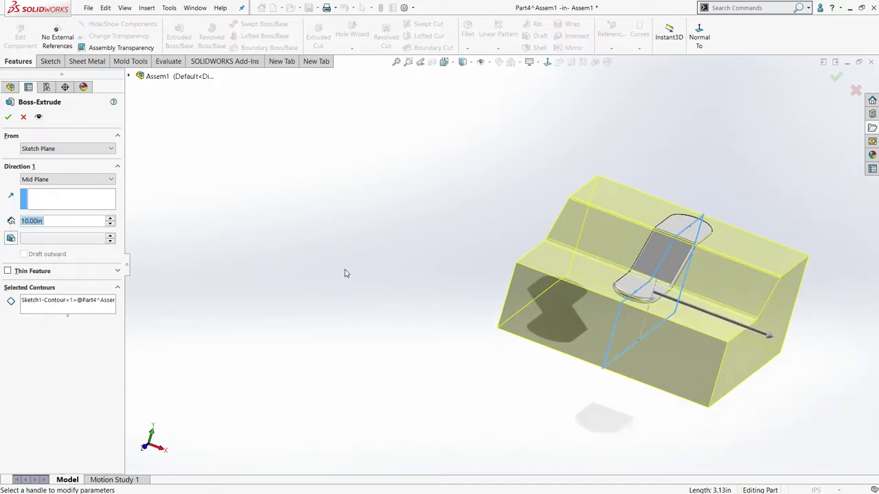
pyautogui.click(8, 118)
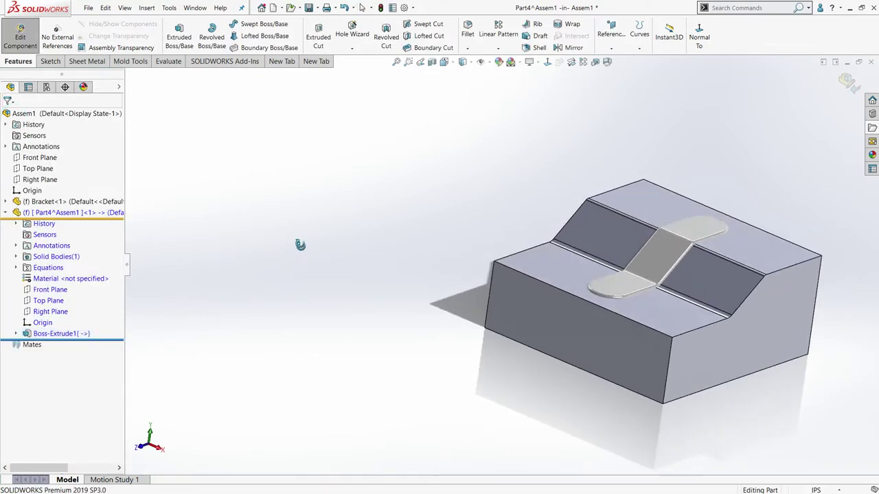
# Add a Cavity feature with the Bracket as design component
pyautogui.moveTo(300, 245); pyautogui.dragTo(275, 226, button='middle')
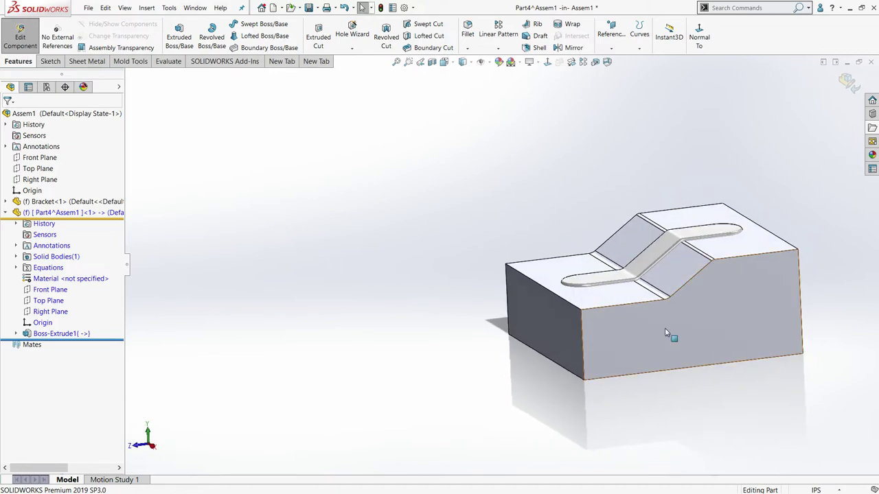
pyautogui.moveTo(587, 345); pyautogui.dragTo(578, 336, button='middle')
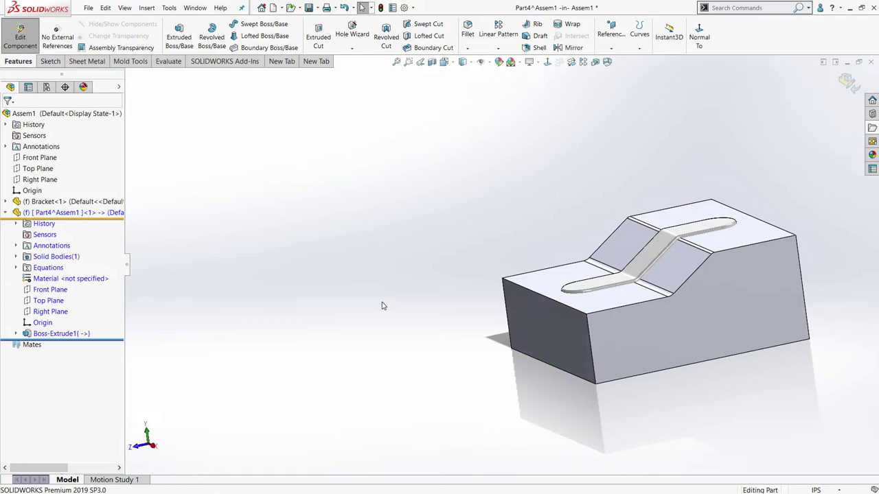
pyautogui.click(144, 7)
pyautogui.moveTo(183, 183)
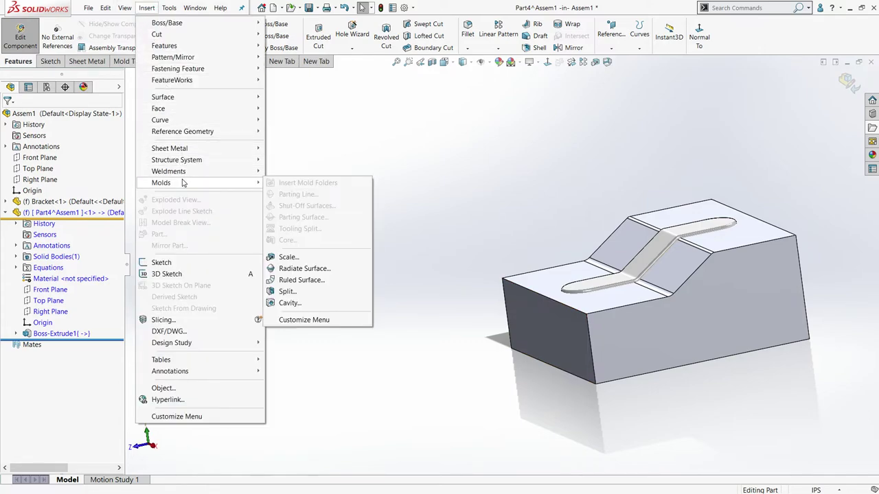
pyautogui.click(290, 303)
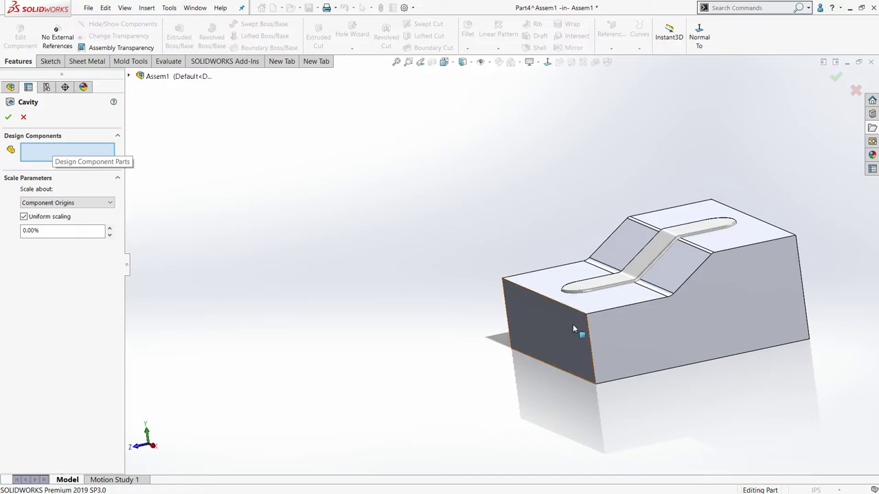
pyautogui.click(589, 286)
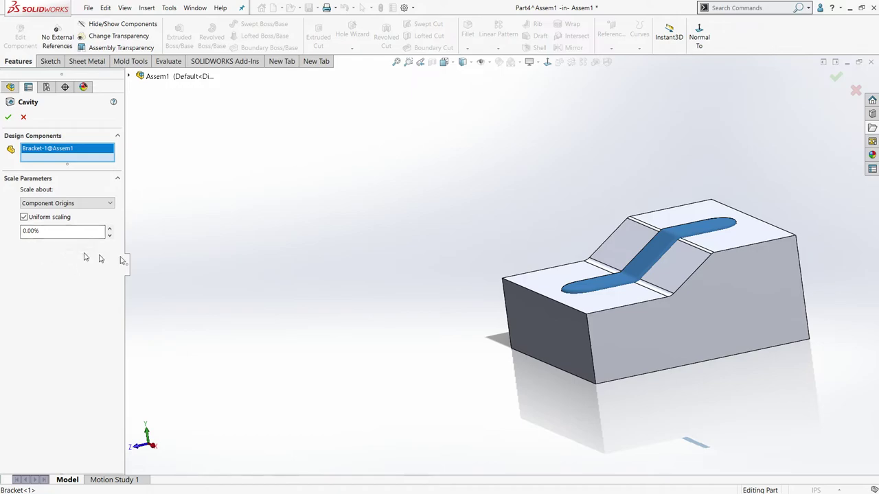
pyautogui.click(7, 118)
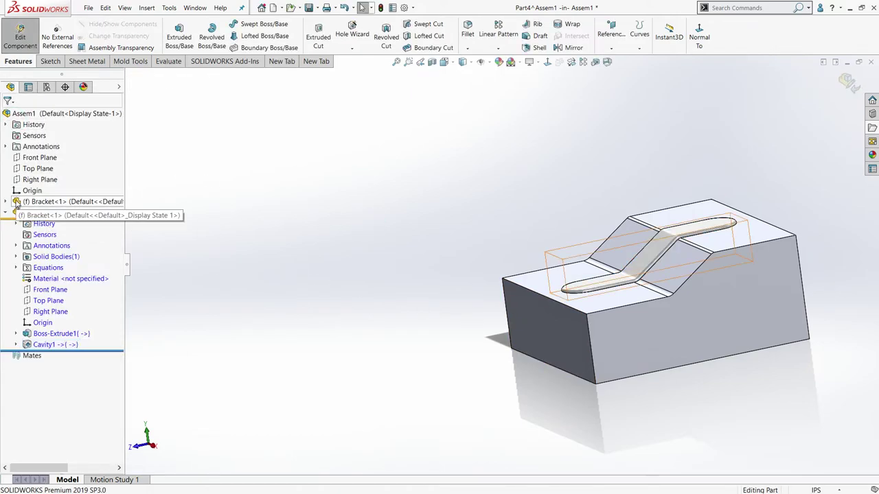
# Hide the Cavity1 solid body
pyautogui.click(16, 257)
pyautogui.click(48, 267)
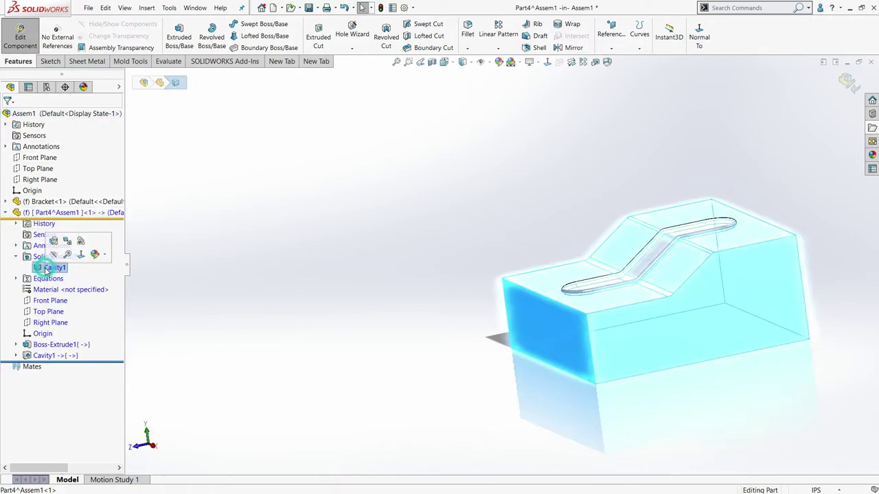
pyautogui.click(54, 254)
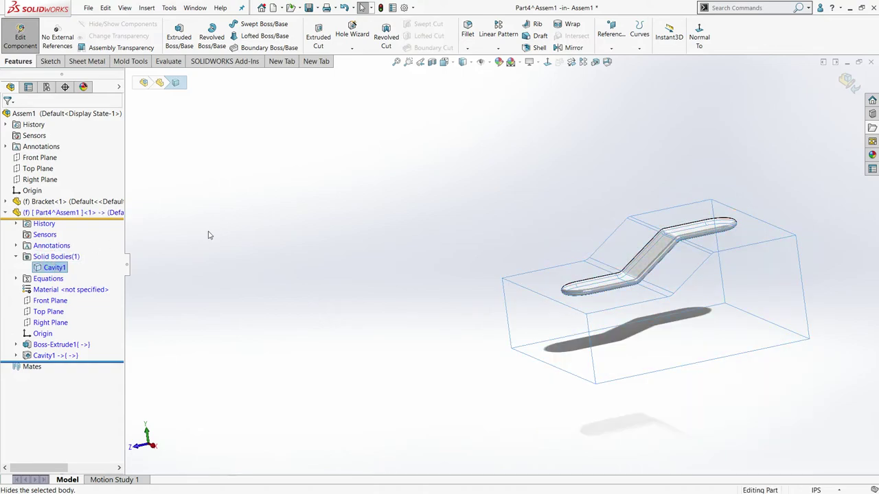
# Show the Cavity1 body again
pyautogui.click(248, 232)
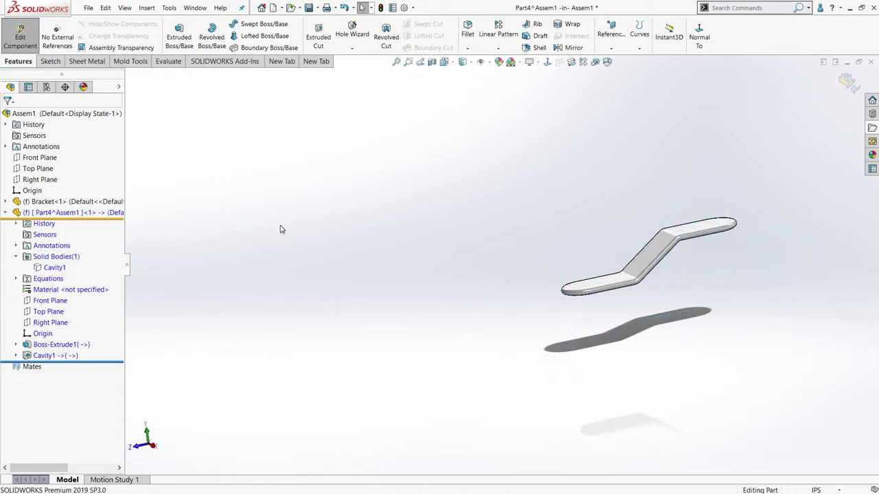
pyautogui.rightClick(48, 268)
pyautogui.click(55, 252)
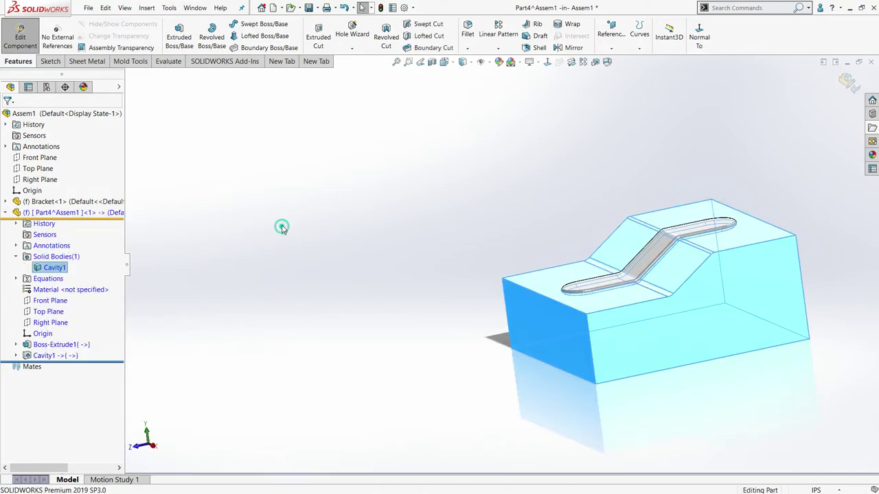
pyautogui.click(281, 228)
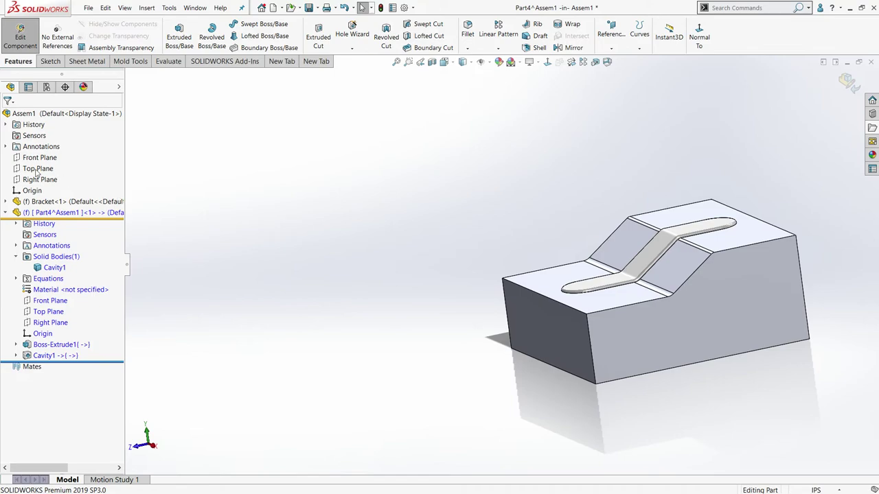
pyautogui.click(5, 213)
# Hide the Bracket's cavity surface body
pyautogui.click(5, 201)
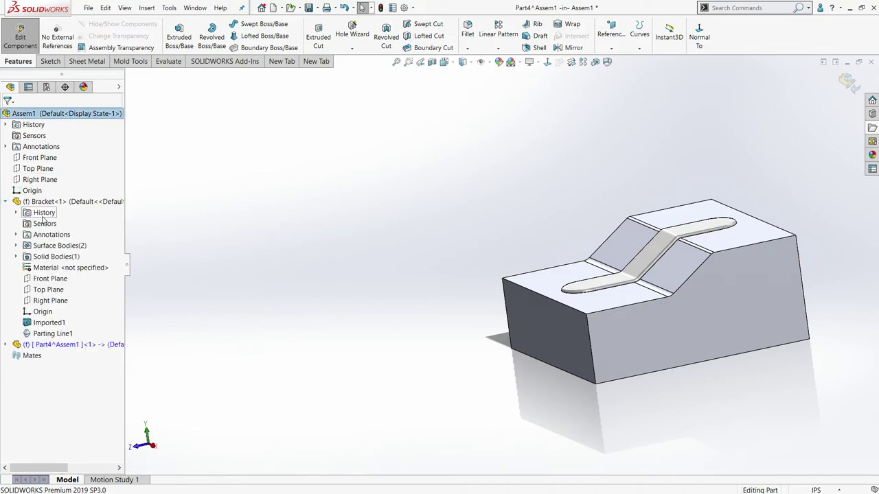
pyautogui.click(16, 245)
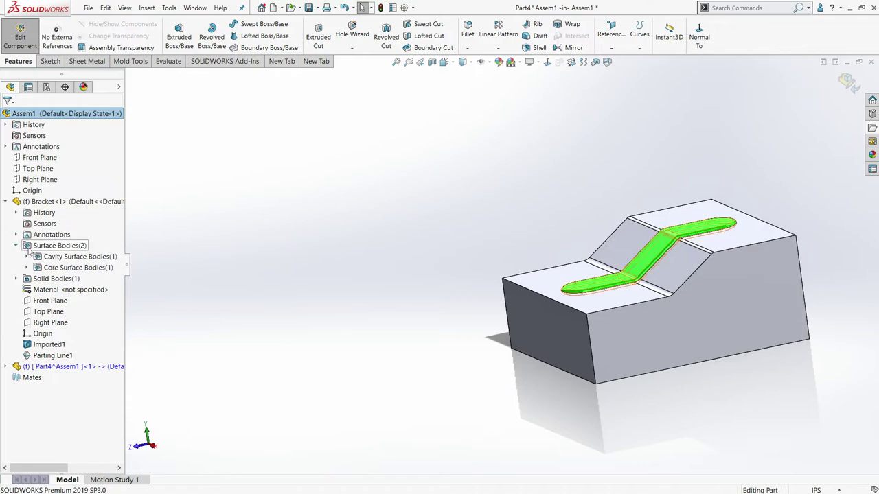
pyautogui.rightClick(51, 260)
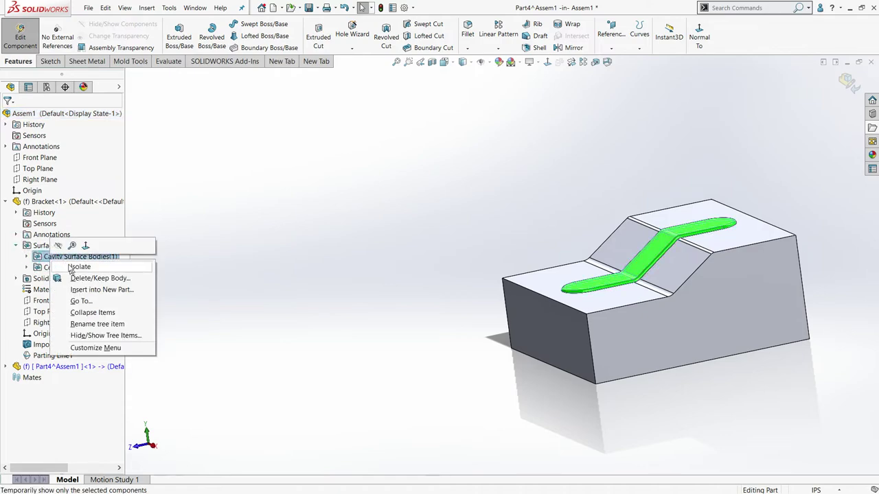
pyautogui.click(58, 245)
pyautogui.click(333, 261)
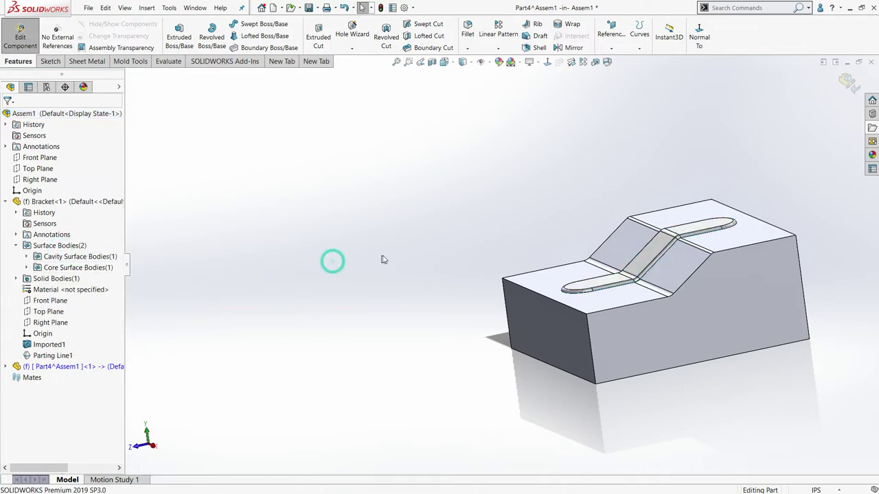
# Hide the core surface bodies, then show the bracket's surface bodies again
pyautogui.click(26, 267)
pyautogui.click(68, 278)
pyautogui.click(55, 267)
pyautogui.rightClick(55, 267)
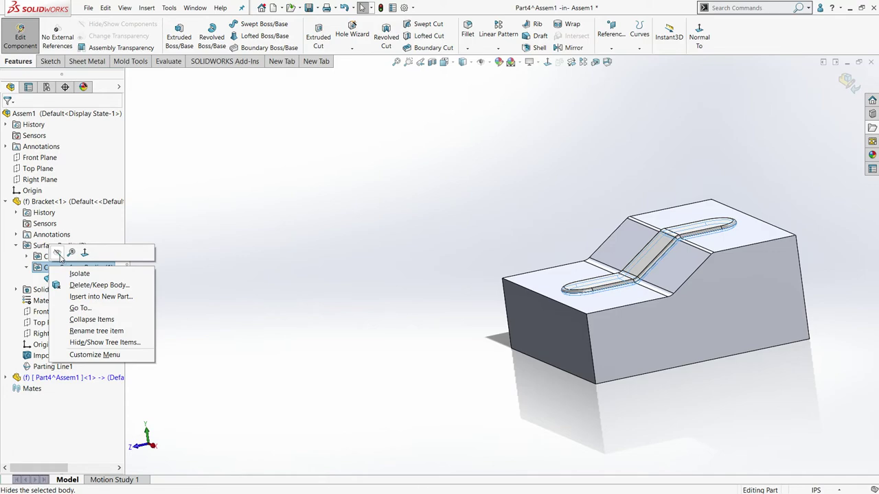
pyautogui.click(60, 256)
pyautogui.click(245, 211)
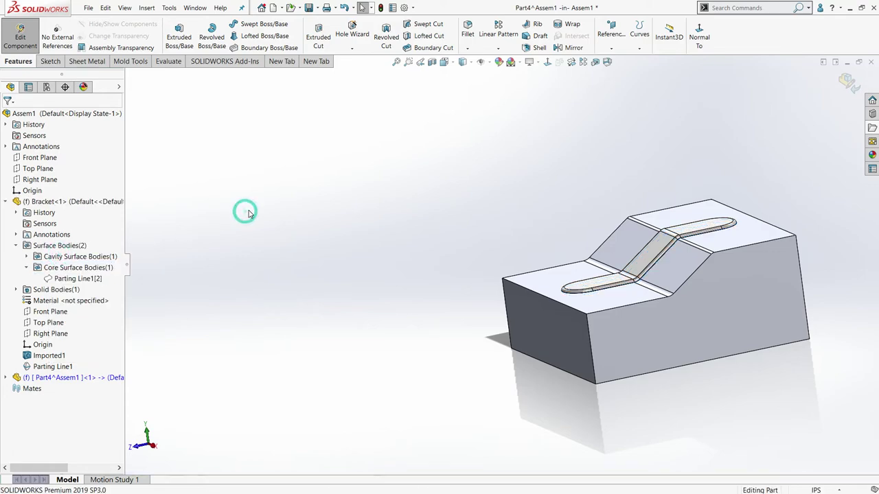
pyautogui.rightClick(57, 248)
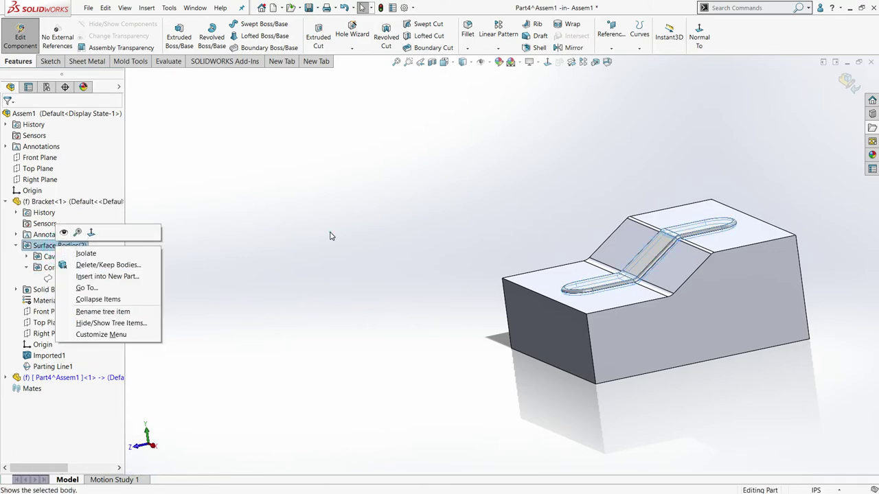
pyautogui.click(69, 232)
# Toggle the mold block hidden and shown to compare it with the bracket
pyautogui.moveTo(538, 224); pyautogui.dragTo(591, 318, button='middle')
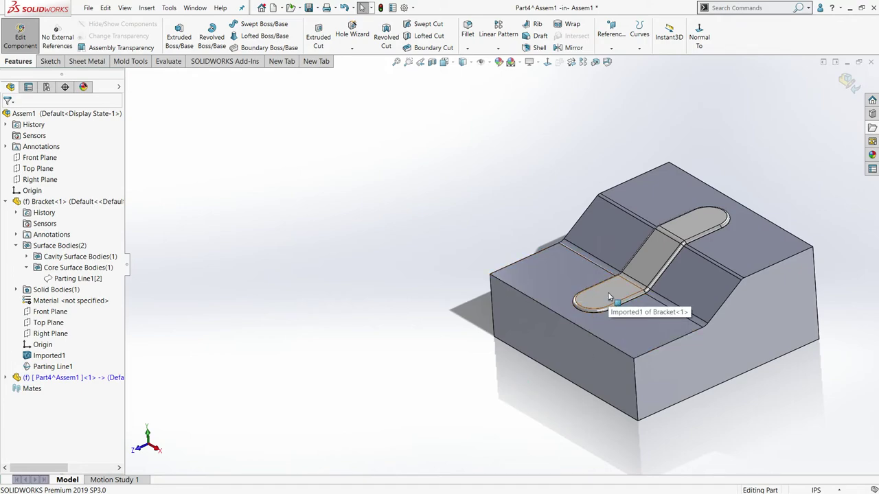
pyautogui.press('Tab')
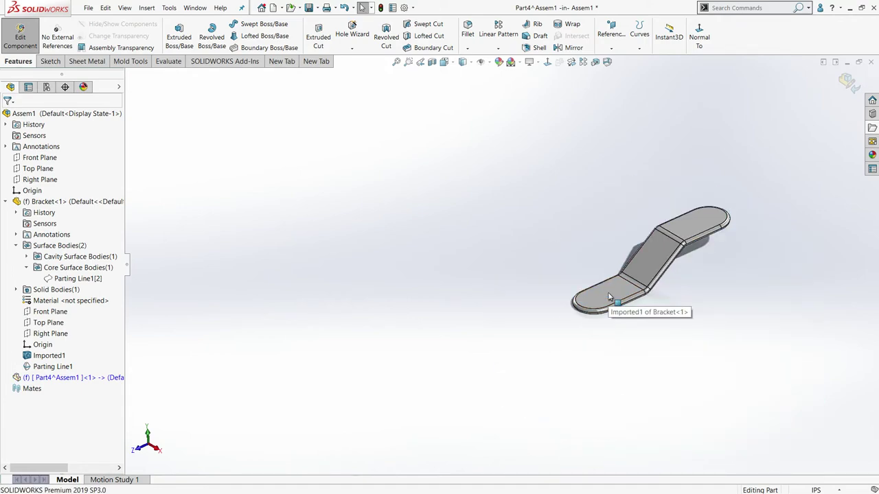
pyautogui.hotkey('shift', 'Tab')
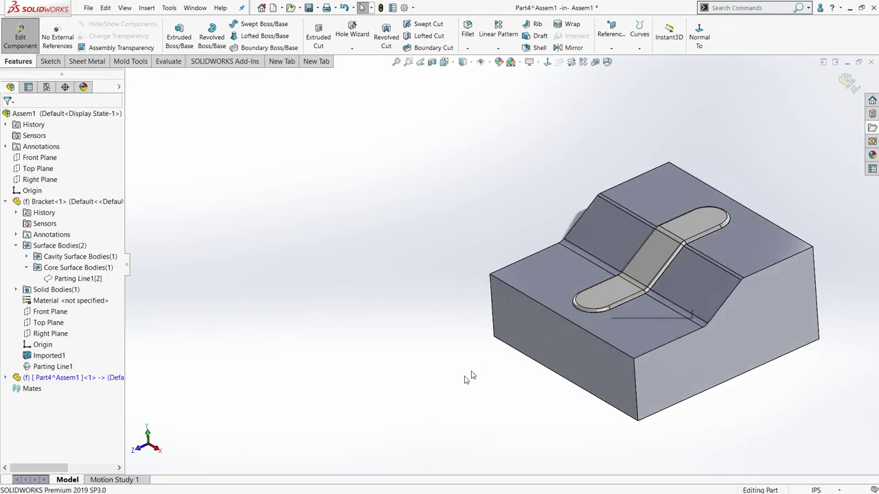
pyautogui.moveTo(609, 294); pyautogui.dragTo(615, 295, button='middle')
pyautogui.click(615, 295)
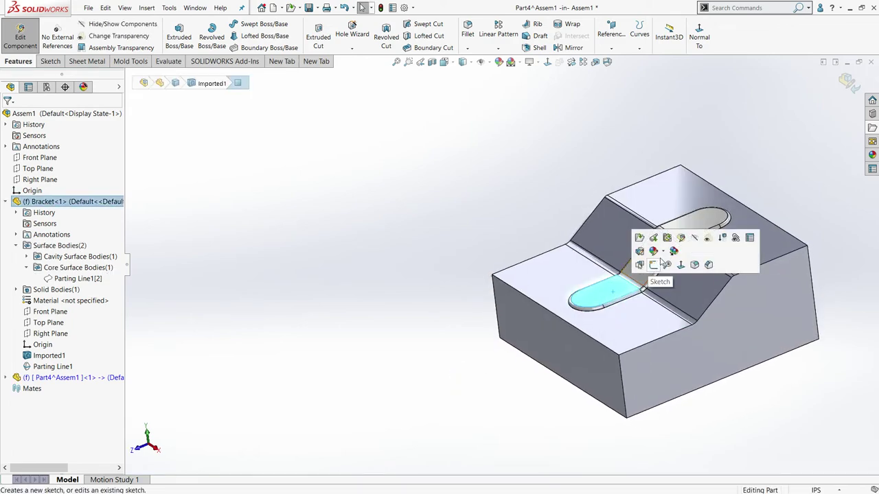
# Hide the bracket to reveal the cavity block alone
pyautogui.click(693, 237)
pyautogui.click(404, 242)
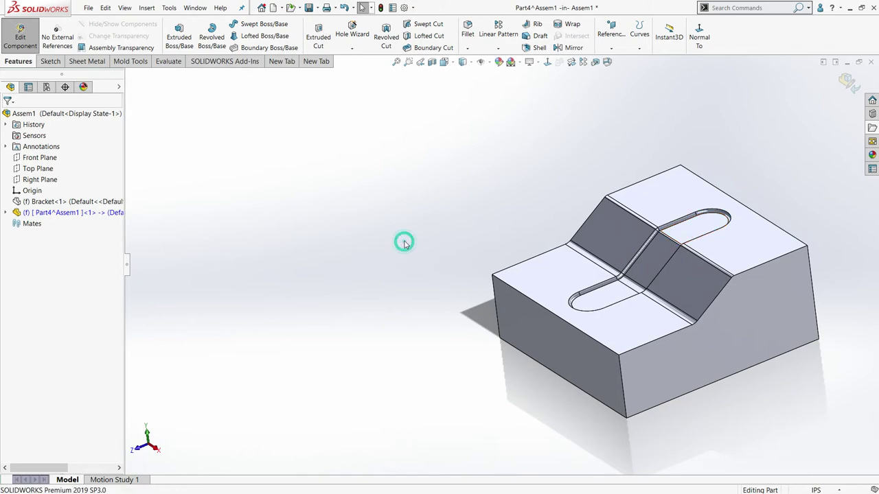
pyautogui.moveTo(404, 243); pyautogui.dragTo(412, 211, button='middle')
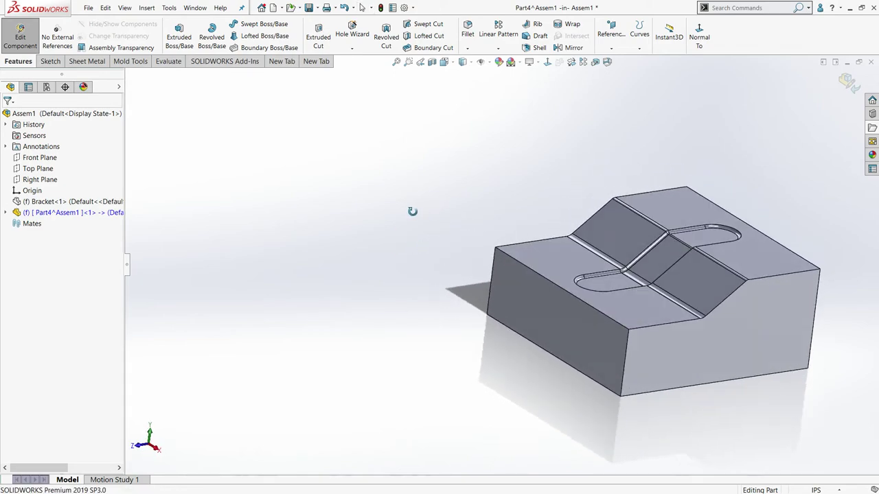
pyautogui.scroll(-4, 642, 278)
pyautogui.hotkey('ctrl', 'z')
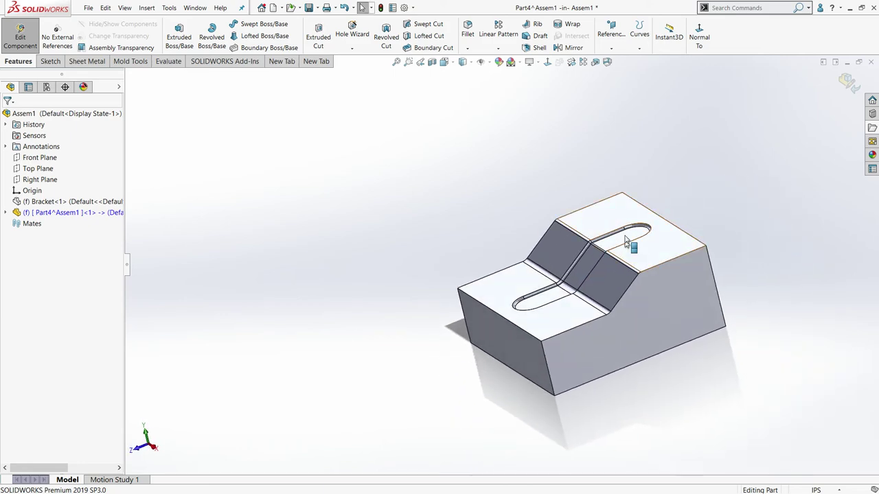
# Open the cavity block as its own part, fit it in view, and check the exam PDF
pyautogui.rightClick(610, 207)
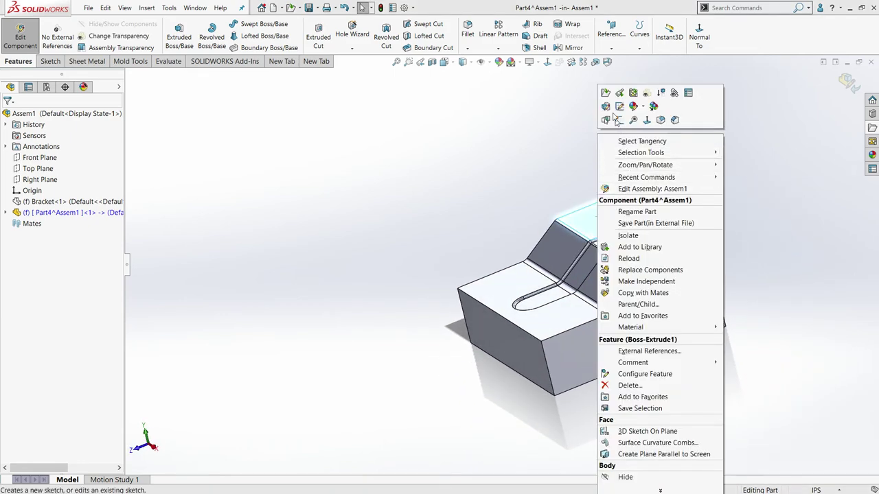
pyautogui.click(606, 95)
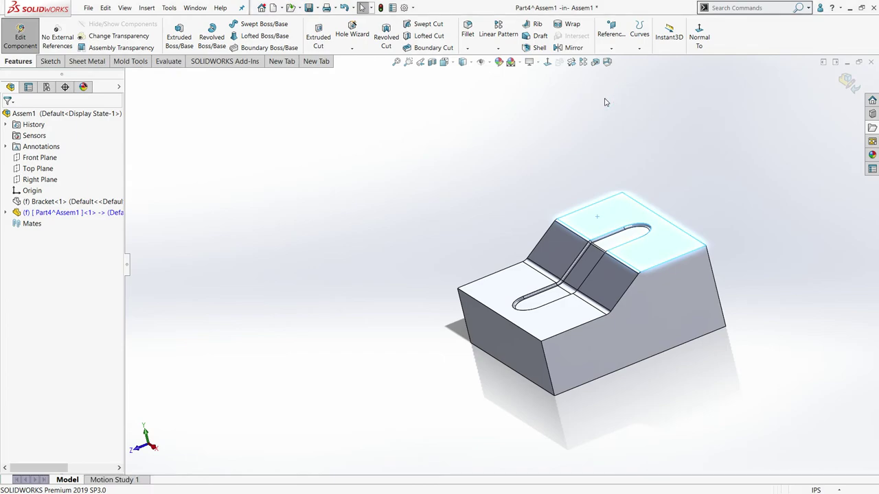
pyautogui.press('f')
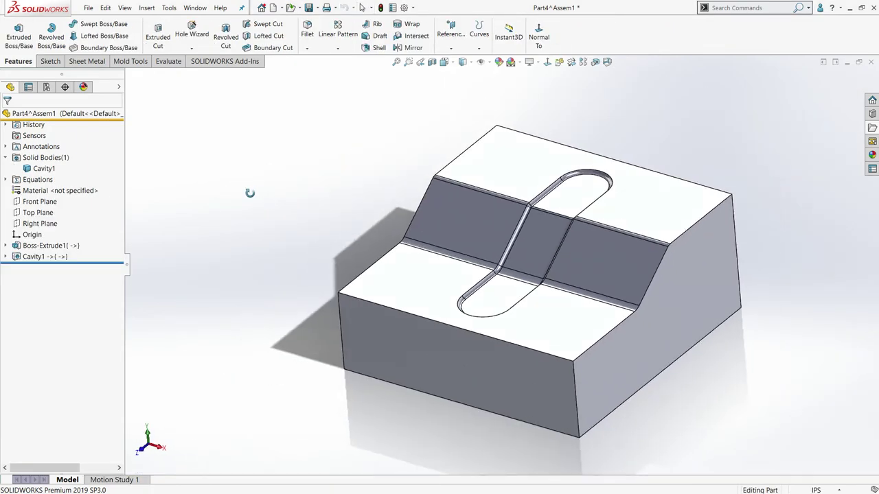
pyautogui.hotkey('alt', 'Tab')
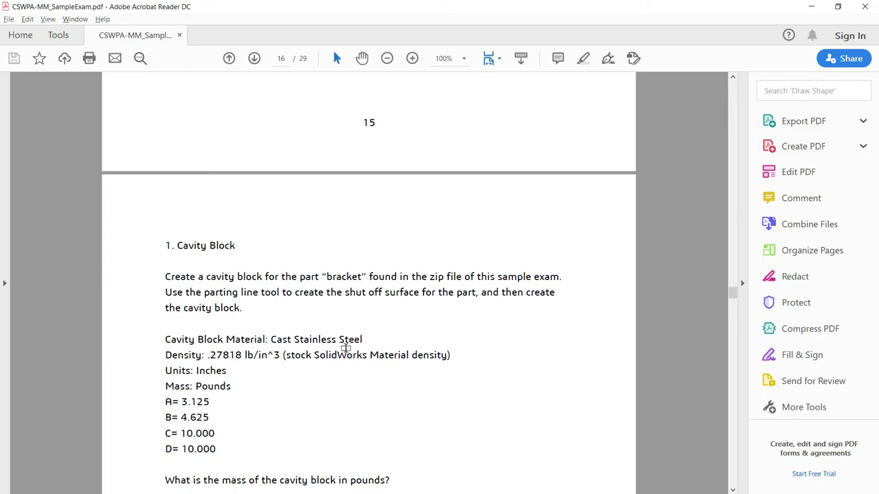
pyautogui.hotkey('alt', 'Tab')
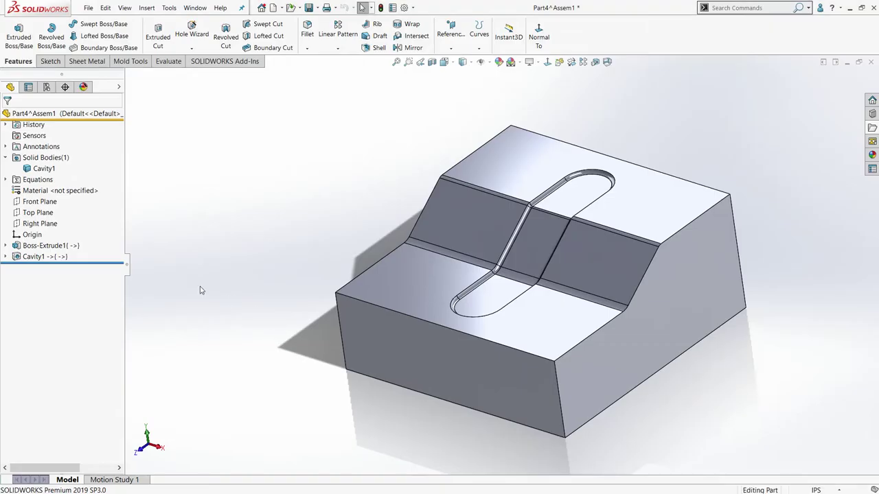
# Assign Cast Stainless Steel as the block's material
pyautogui.rightClick(54, 191)
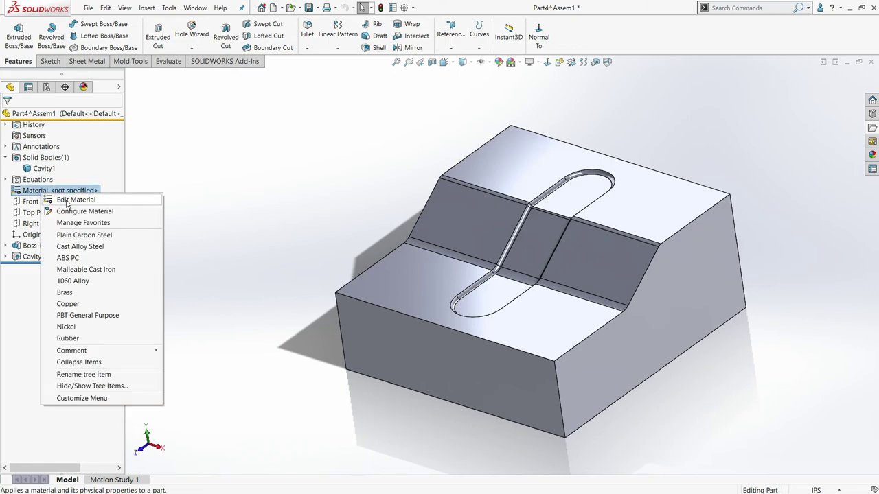
pyautogui.click(67, 200)
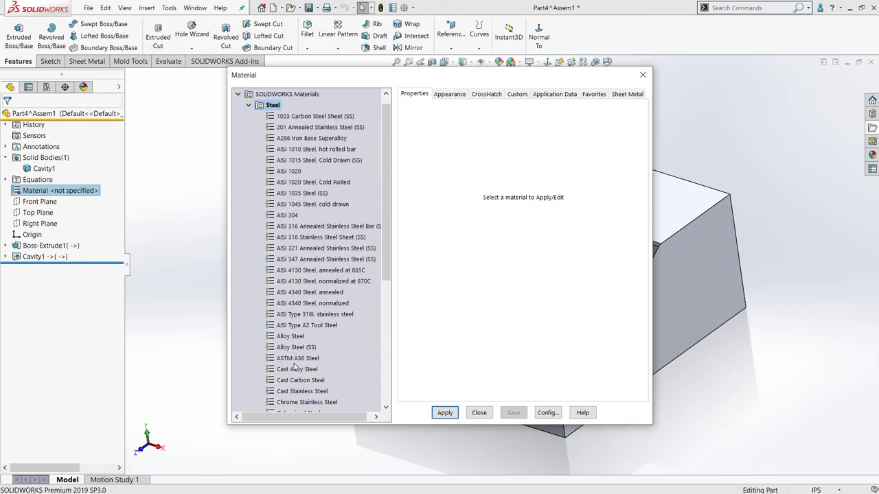
pyautogui.click(289, 390)
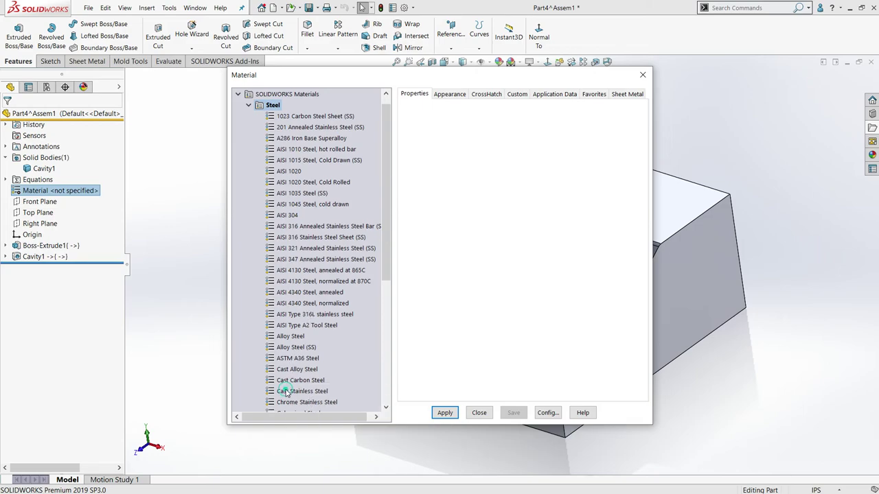
pyautogui.click(451, 417)
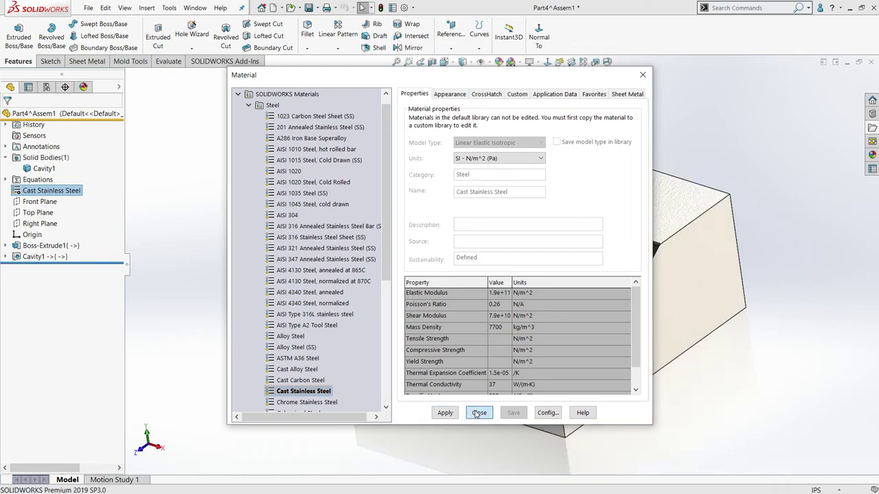
pyautogui.click(479, 413)
# Review the exam question PDF before returning to the block model
pyautogui.scroll(3, 295, 363)
pyautogui.scroll(-6, 355, 288)
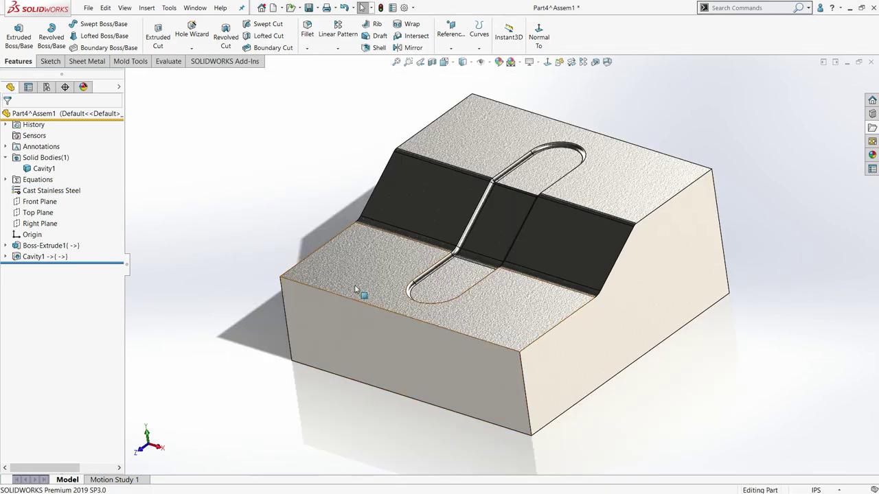
pyautogui.scroll(5, 289, 252)
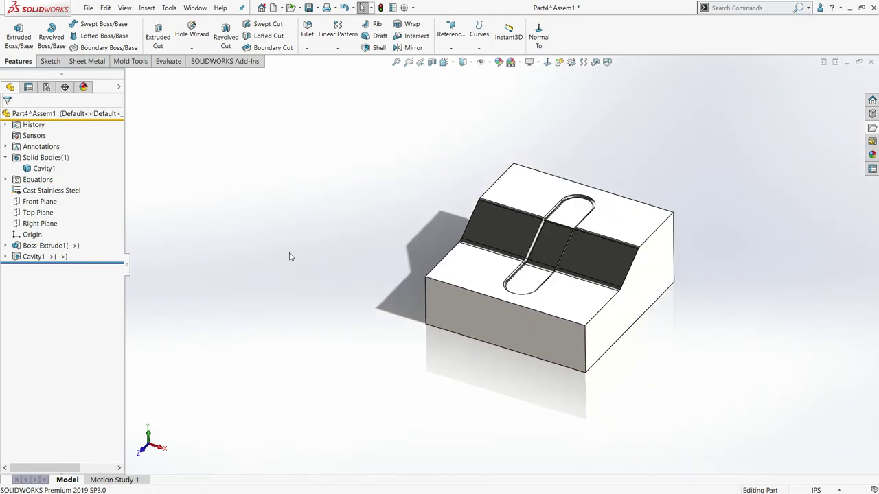
pyautogui.hotkey('alt', 'Tab')
pyautogui.scroll(-4, 240, 336)
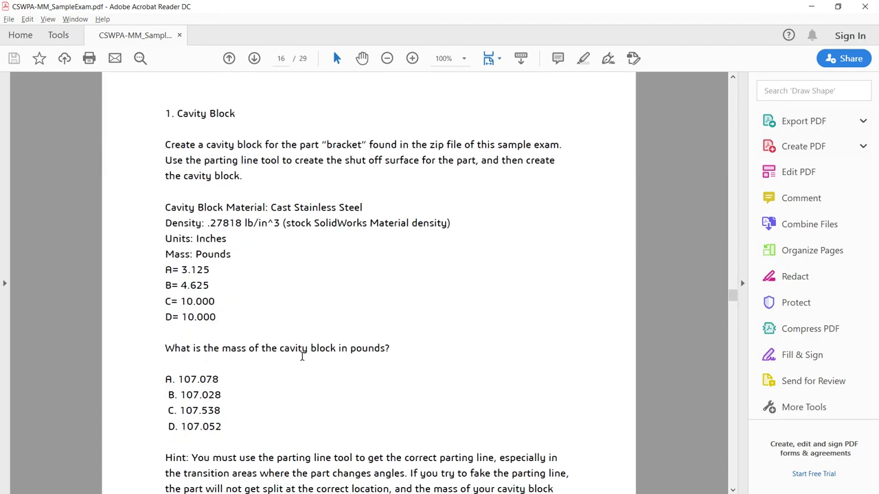
pyautogui.hotkey('alt', 'Tab')
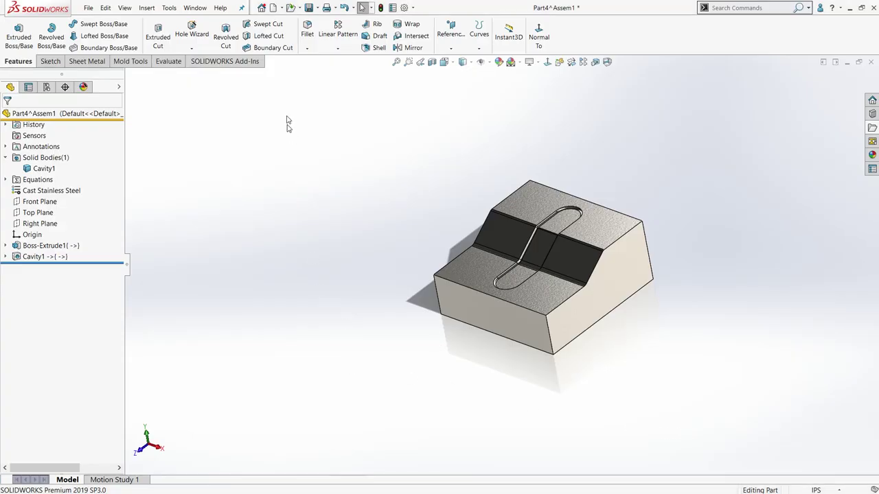
# Run Mass Properties on the cavity block, getting 107.08 lb, and bring up the exam PDF's answer choices
pyautogui.click(169, 61)
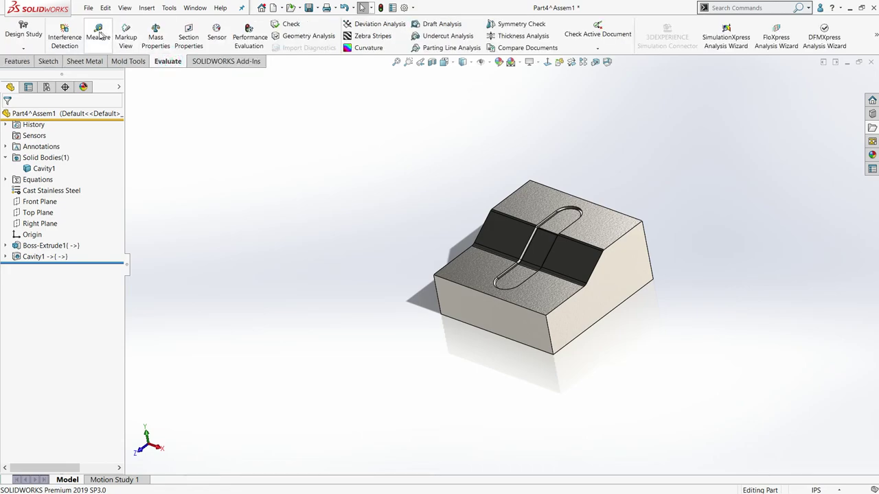
pyautogui.click(155, 36)
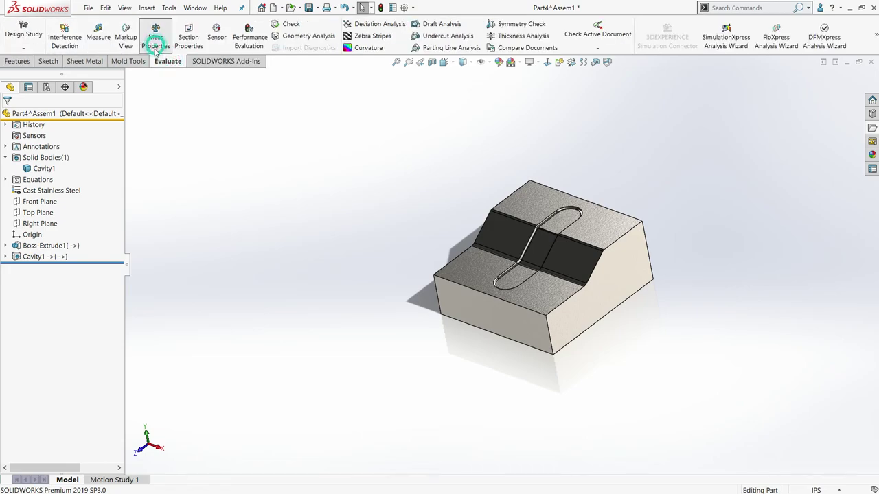
pyautogui.moveTo(596, 10); pyautogui.dragTo(219, 33)
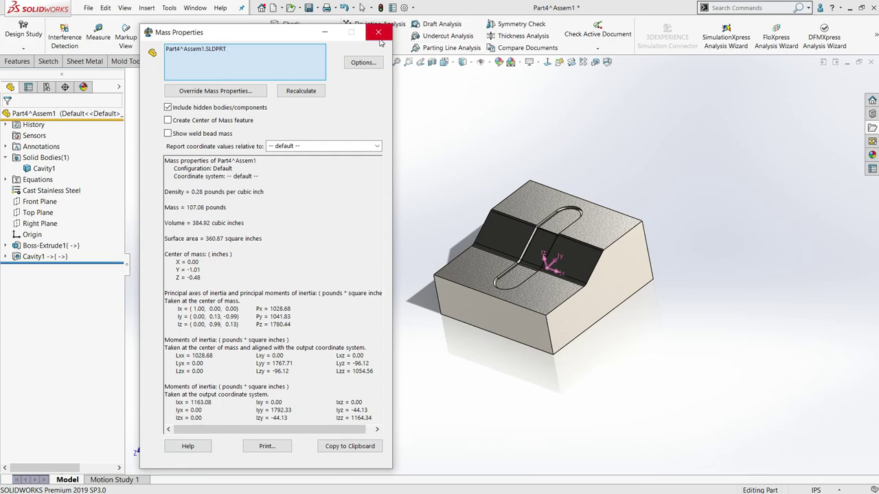
pyautogui.hotkey('alt', 'Tab')
pyautogui.scroll(-5, 299, 261)
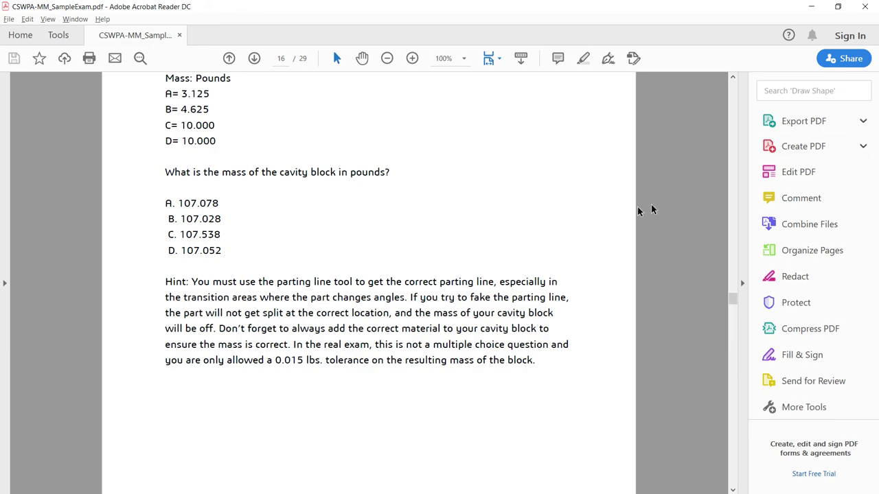
# Review the cavity block question in the PDF, then close the 107.08 lb Mass Properties report
pyautogui.moveTo(733, 300)
pyautogui.mouseDown()
pyautogui.moveTo(732, 453)
pyautogui.moveTo(728, 421)
pyautogui.moveTo(716, 417)
pyautogui.moveTo(716, 299)
pyautogui.mouseUp()
pyautogui.scroll(-3, 404, 324)
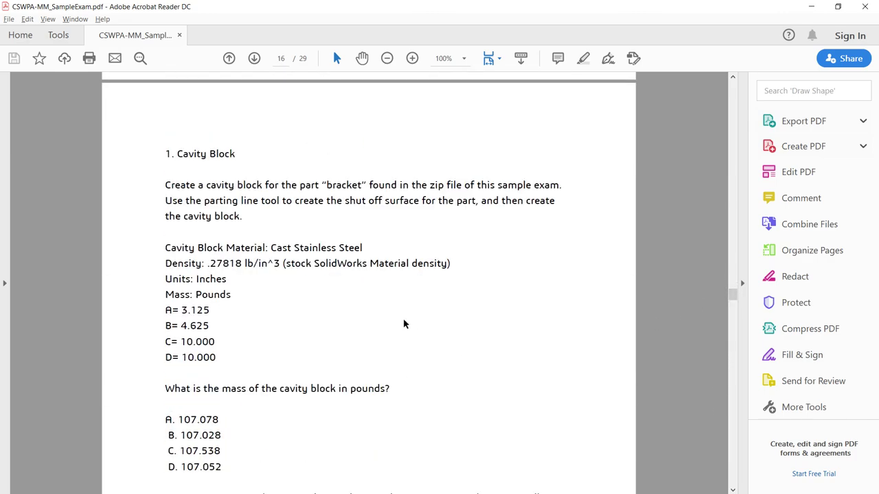
pyautogui.scroll(-3, 403, 324)
pyautogui.hotkey('alt', 'Tab')
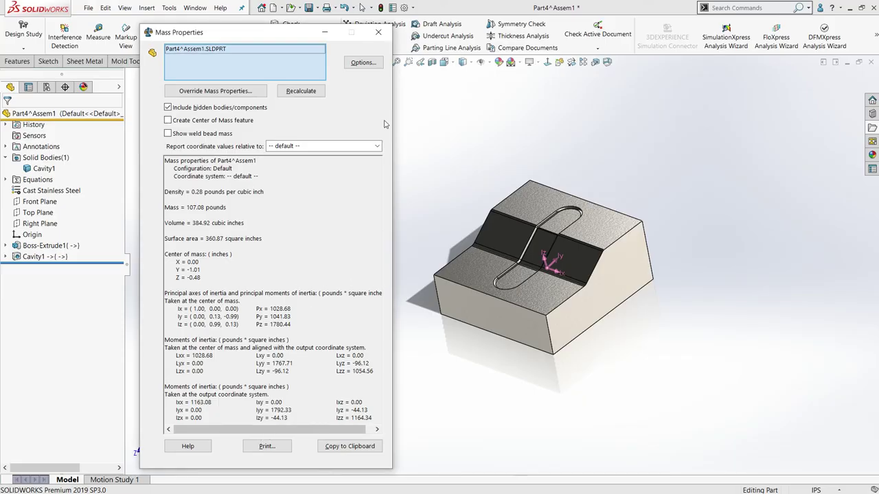
pyautogui.click(379, 32)
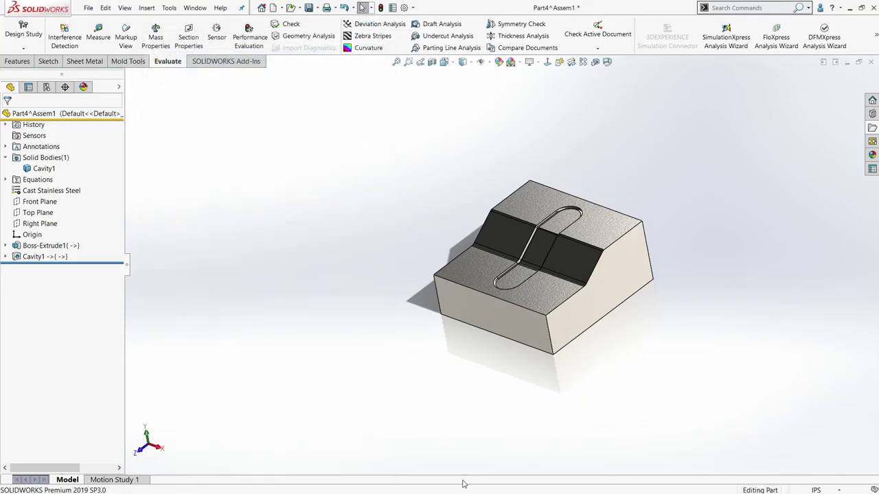